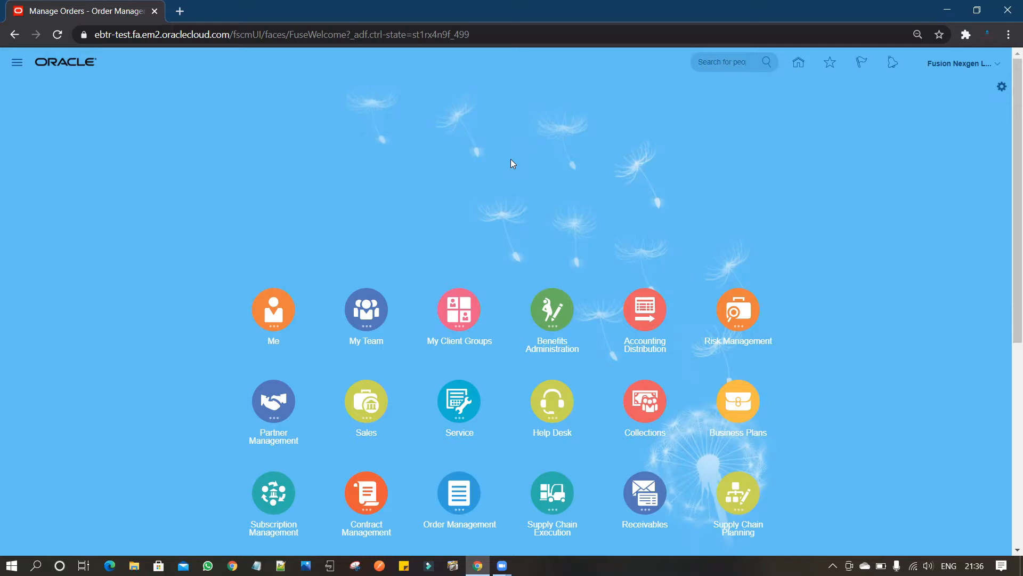
Open the task search page in Setup and Maintenance.
click(986, 64)
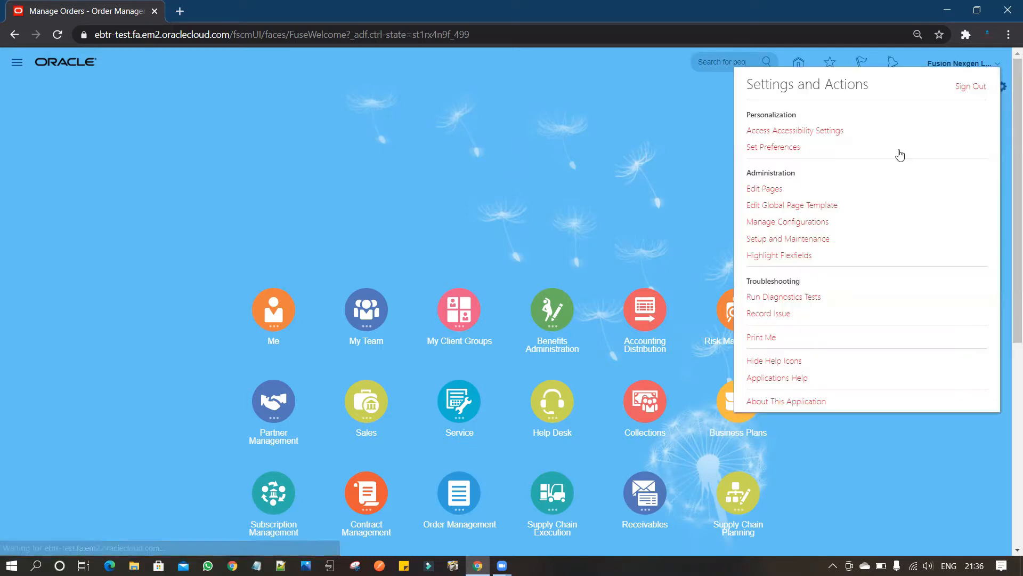
click(803, 240)
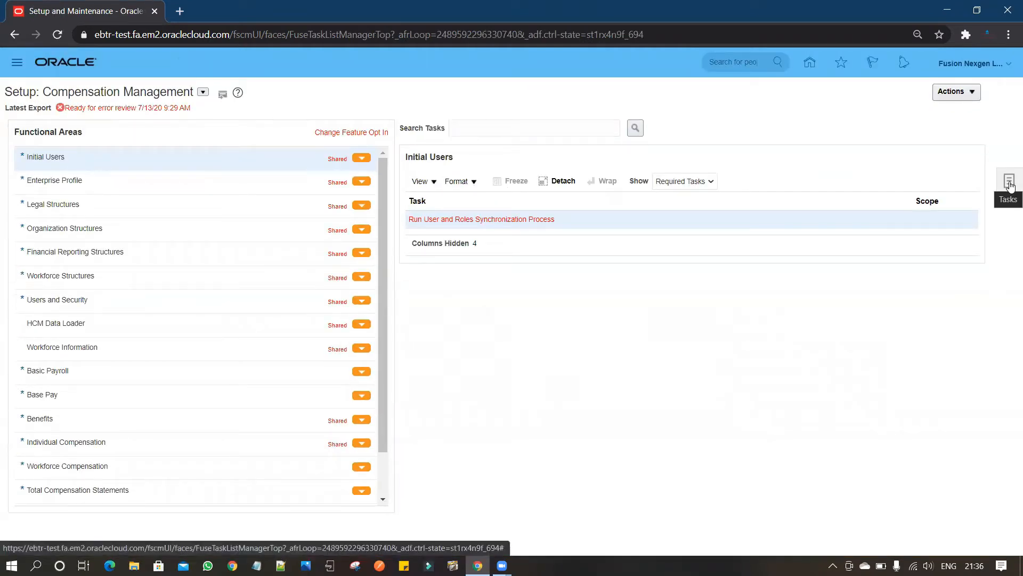
click(1010, 185)
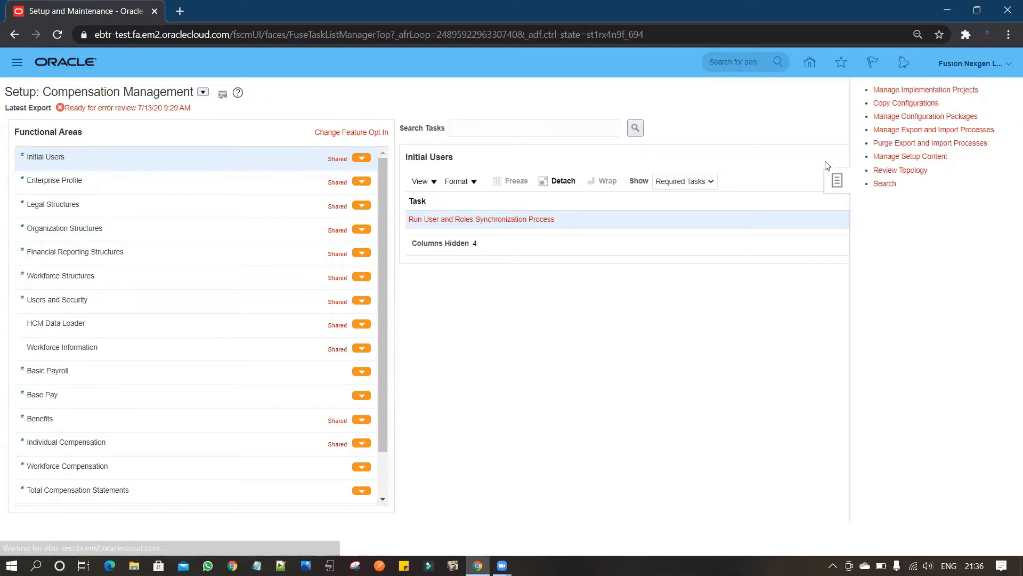
click(885, 184)
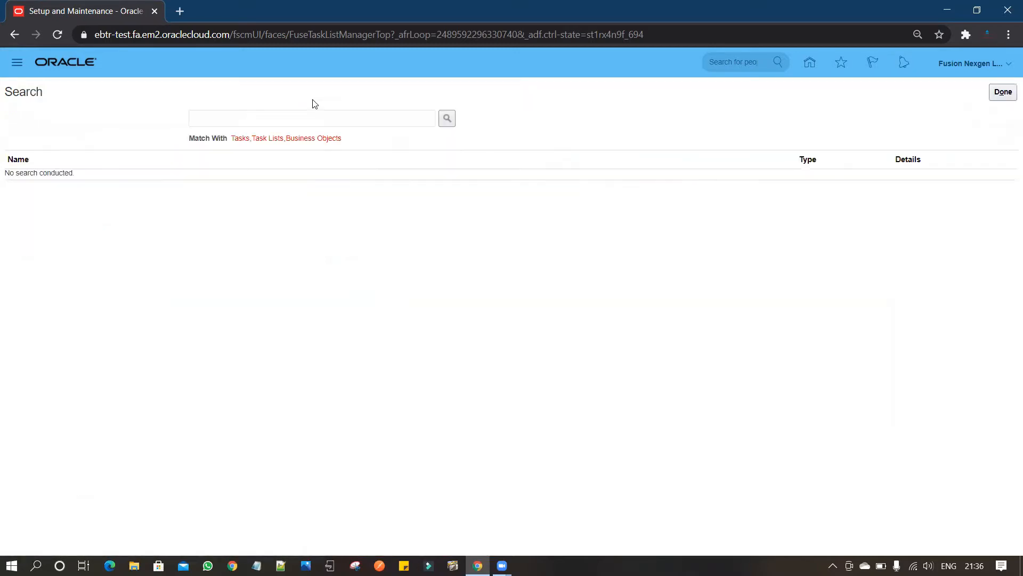
Search the setup tasks for "Manage%Approval%" and open the Manage Approval Groups task.
click(315, 118)
text(Ma)
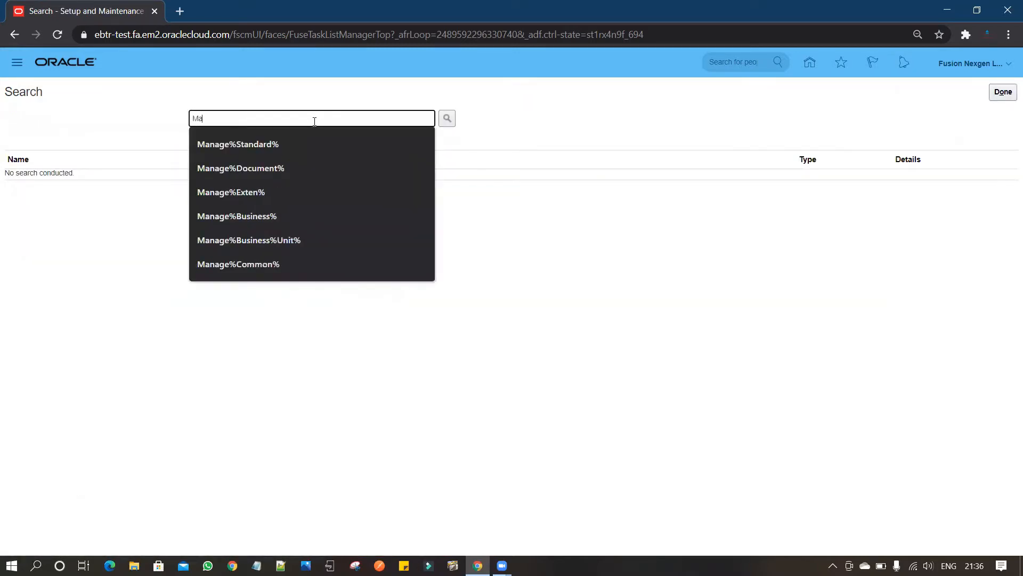
text(nage%Appr)
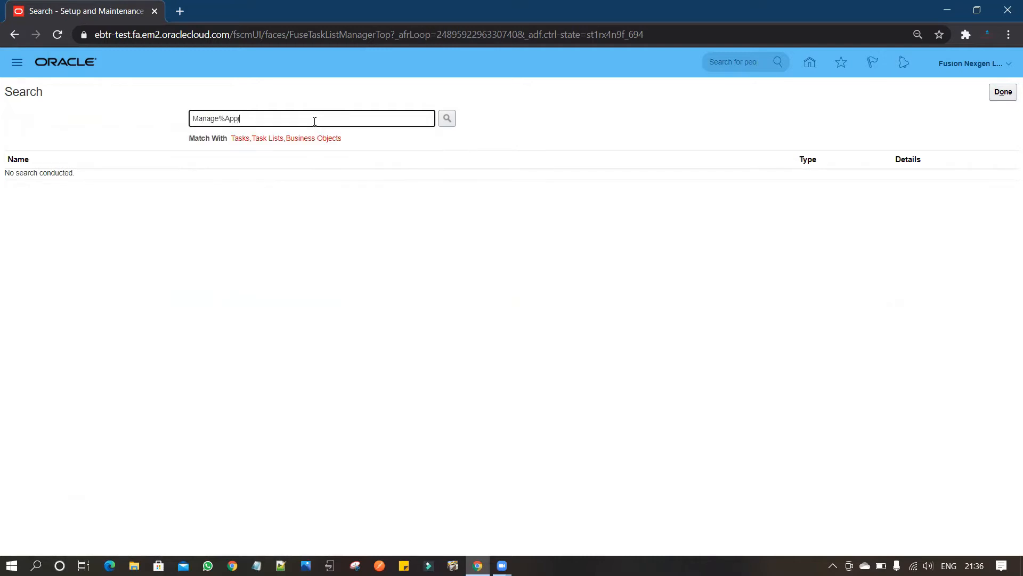
text(oval%)
key(Return)
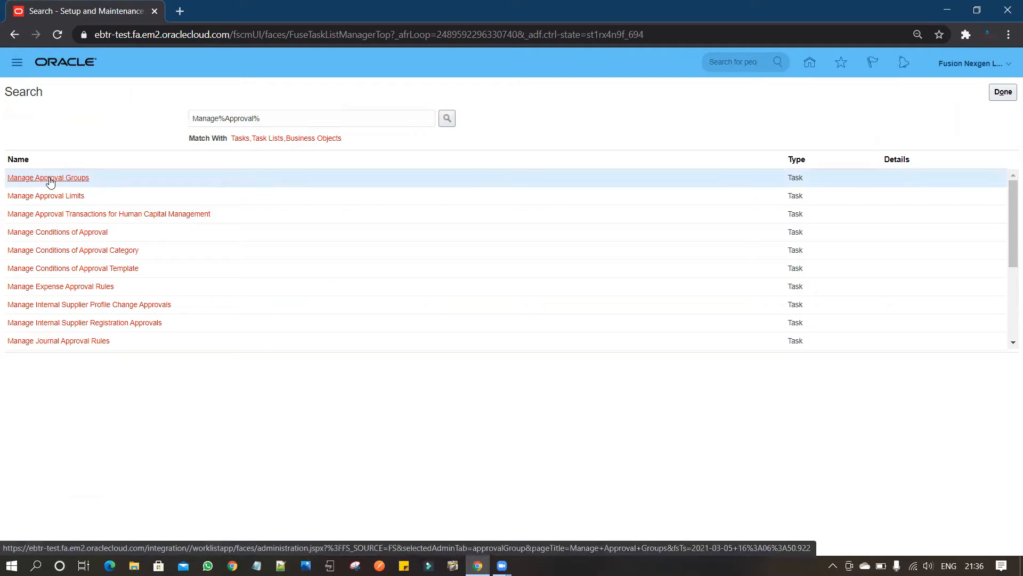
click(50, 180)
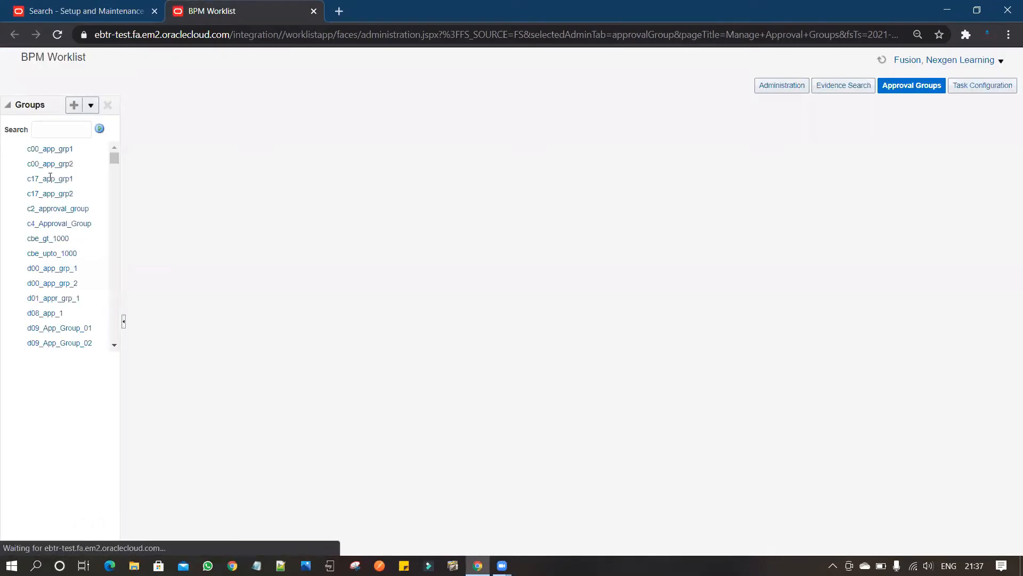
Create a new approval group named "Fusion" and save it.
click(76, 106)
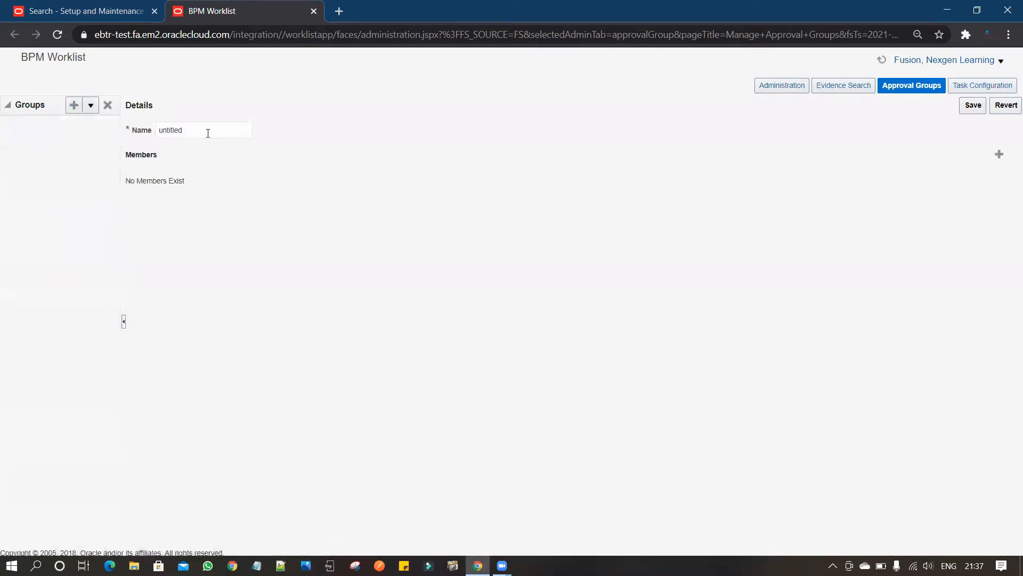
key(BackSpace)
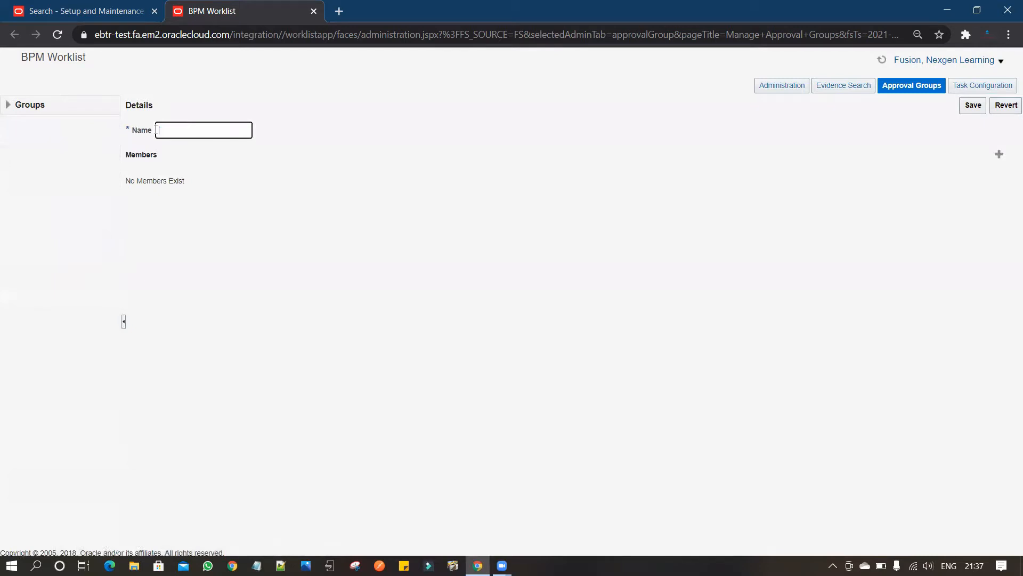
text(Fuds)
key(BackSpace)
click(975, 111)
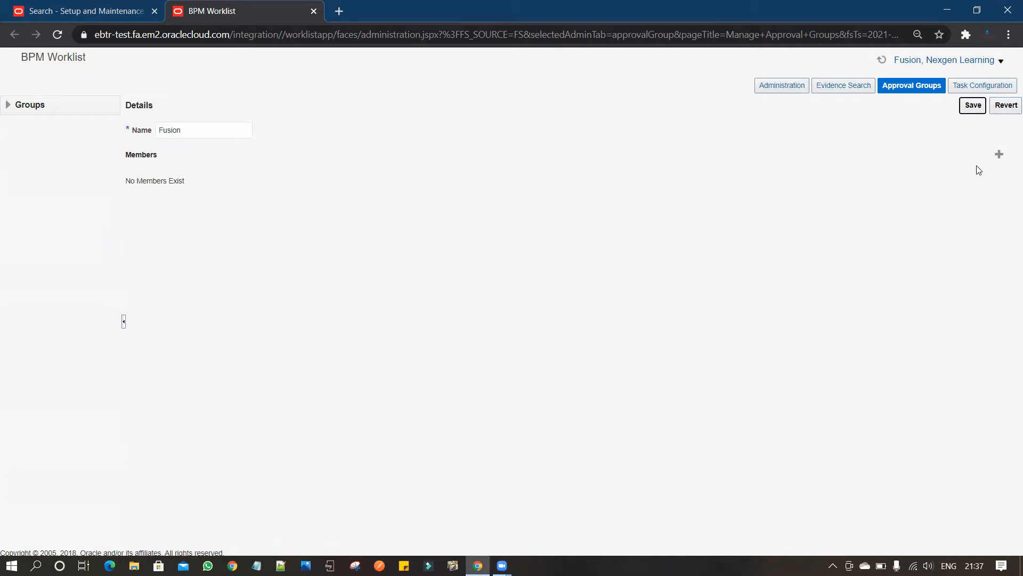
Add a user as member of the Fusion approval group, finding the account by searching the user directory for "fusion".
click(999, 155)
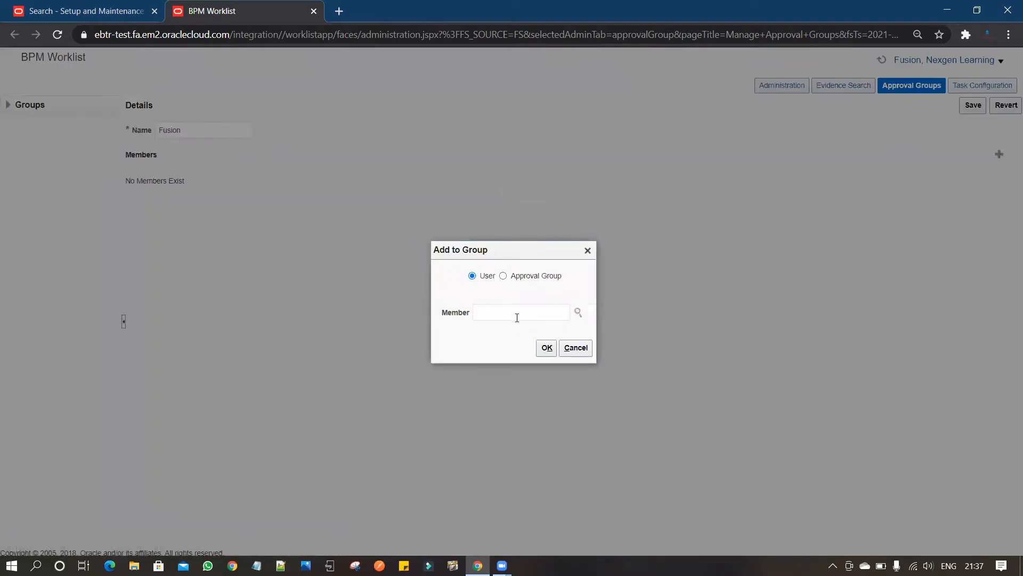
click(519, 314)
click(578, 314)
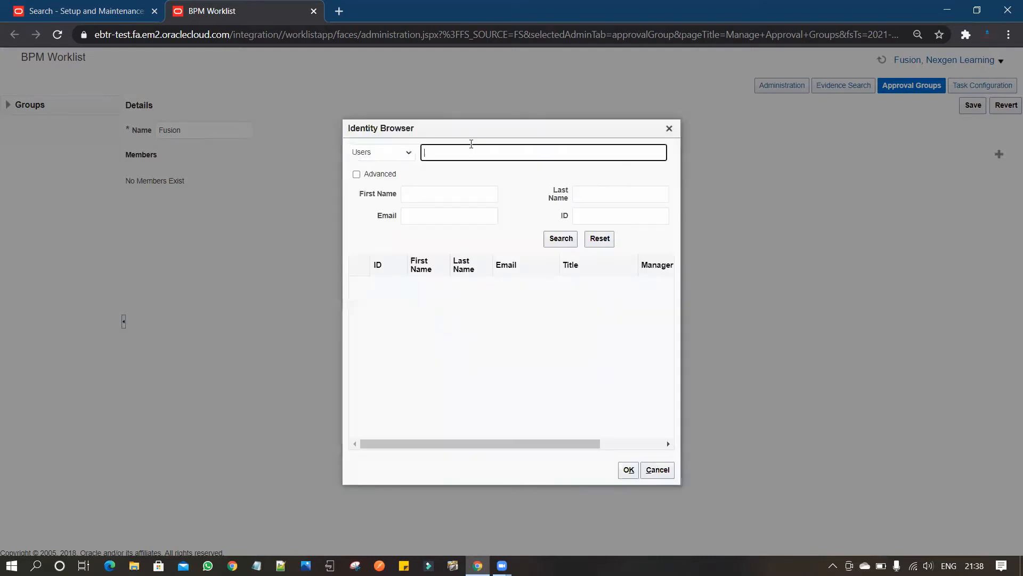
text(fusion)
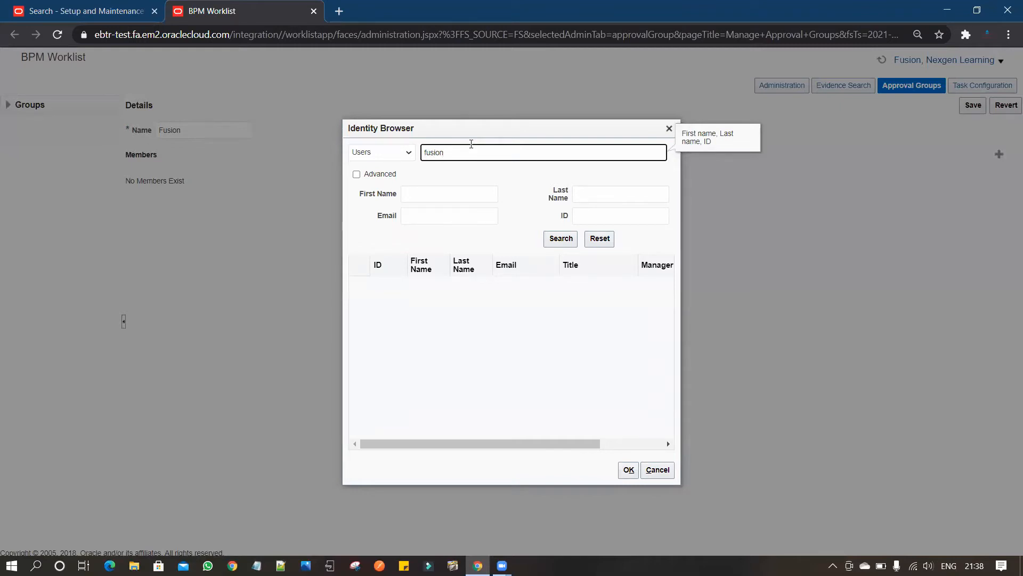
key(Return)
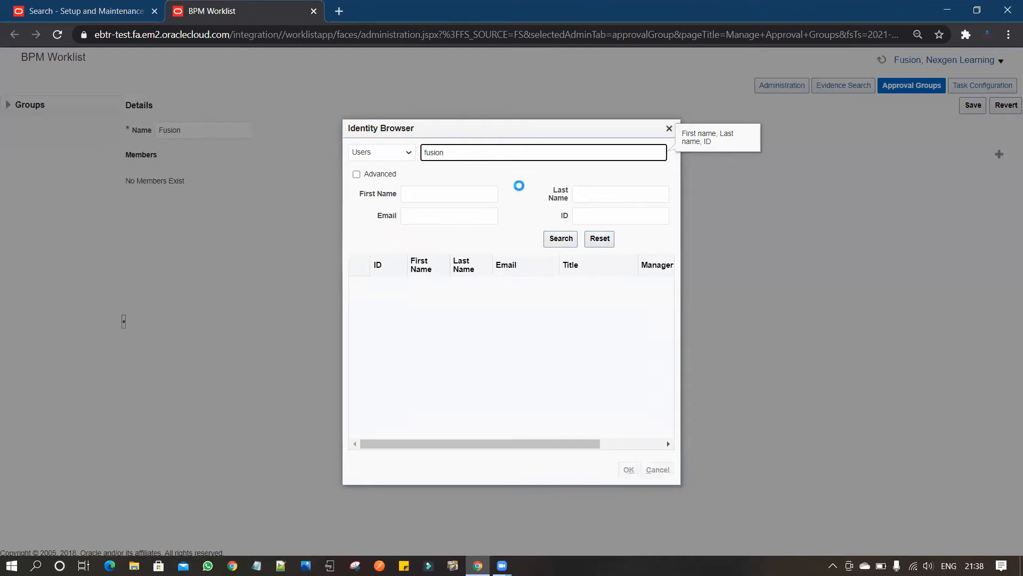
click(566, 243)
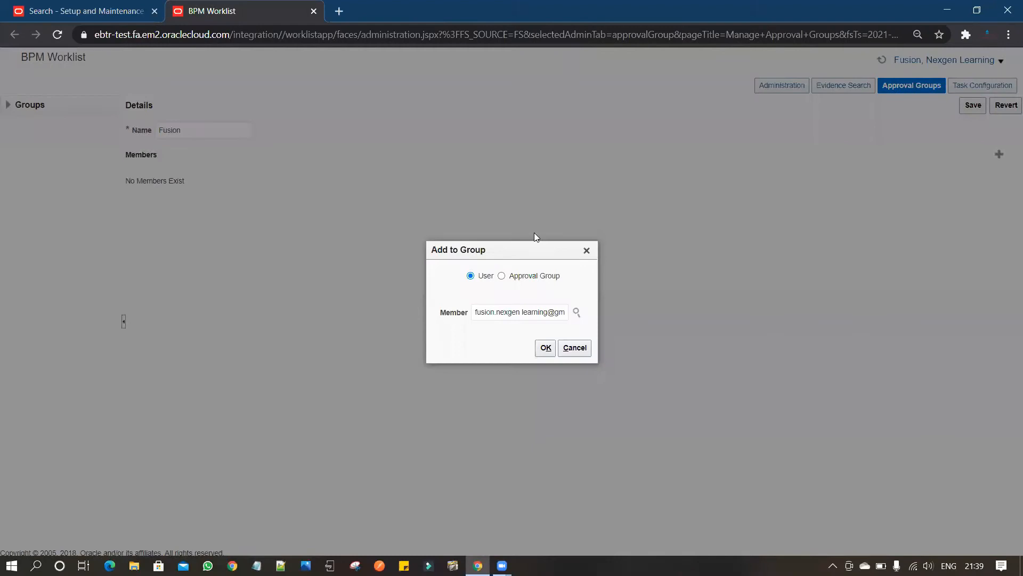
drag(474, 315, 517, 313)
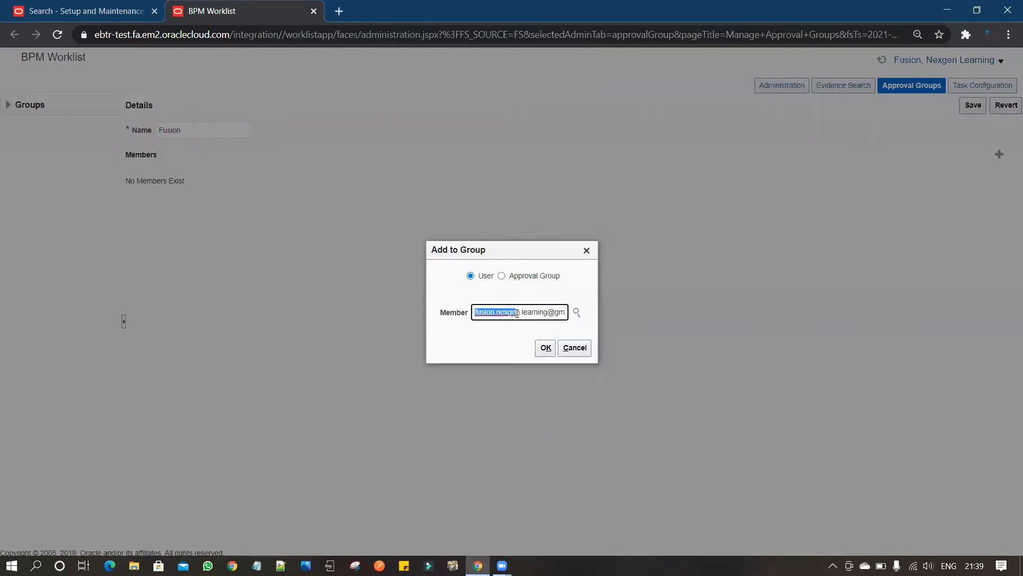
click(547, 350)
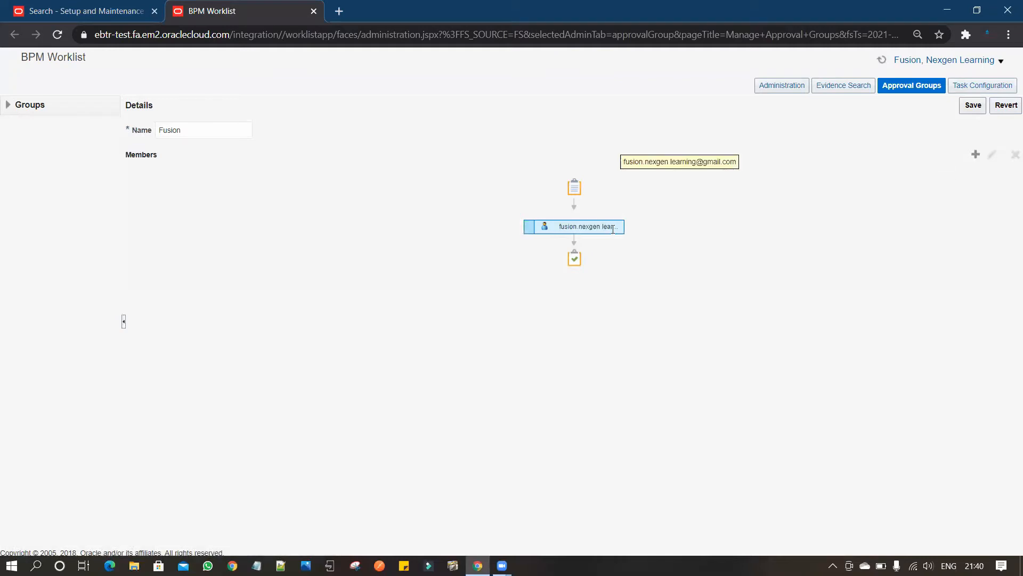
click(976, 156)
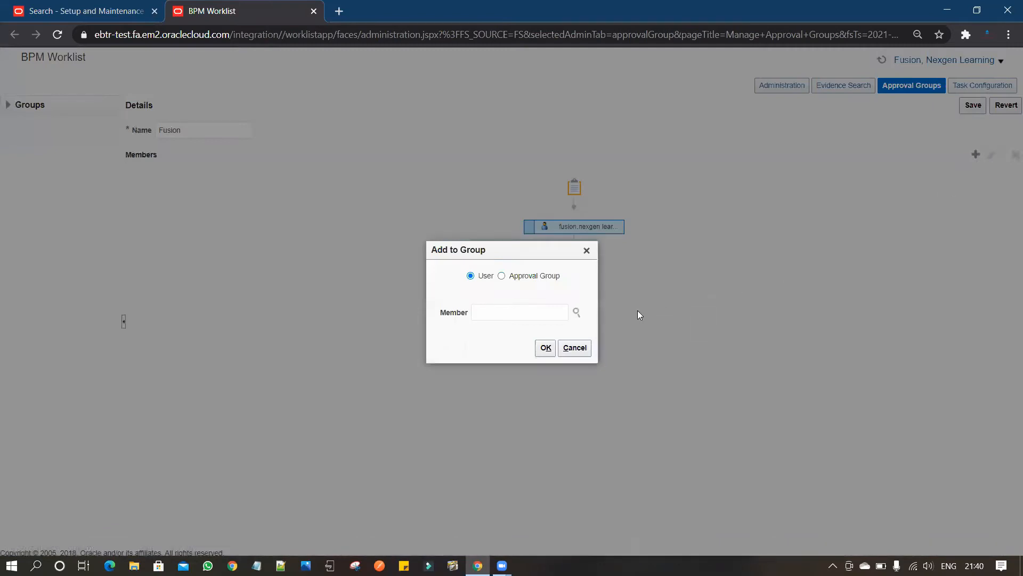
click(528, 311)
click(575, 348)
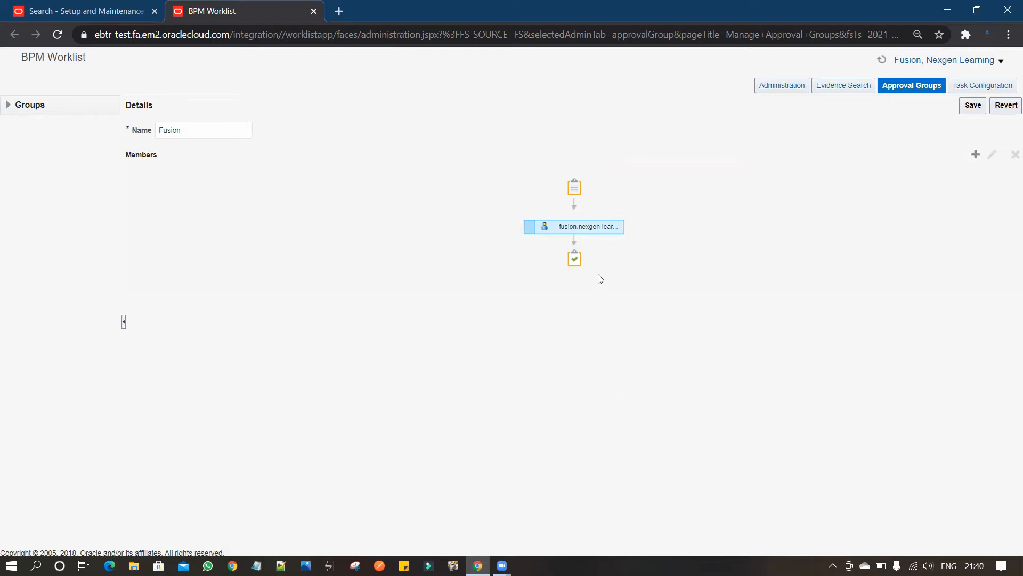
Save the Fusion approval group with its added member.
click(201, 126)
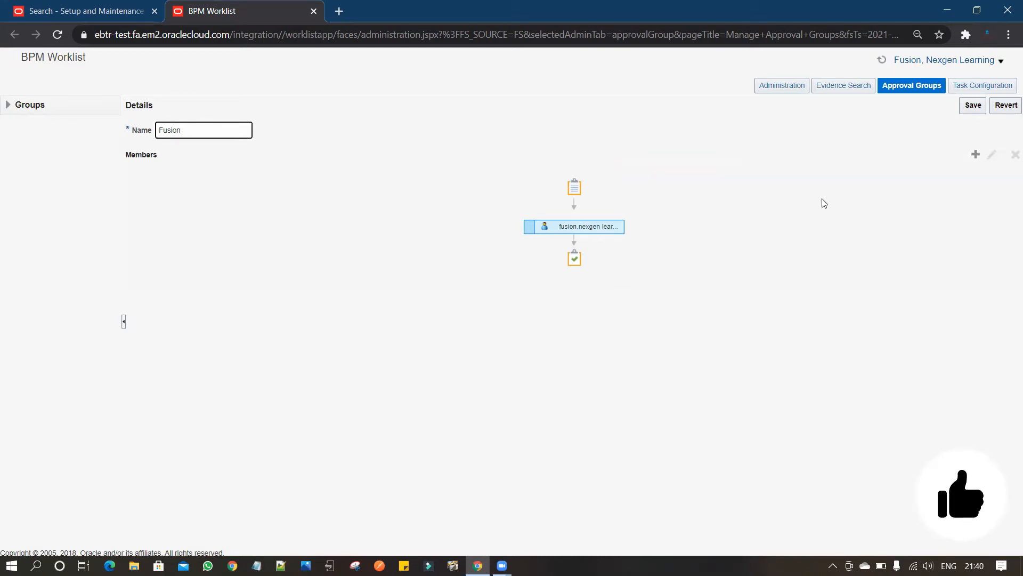
click(978, 107)
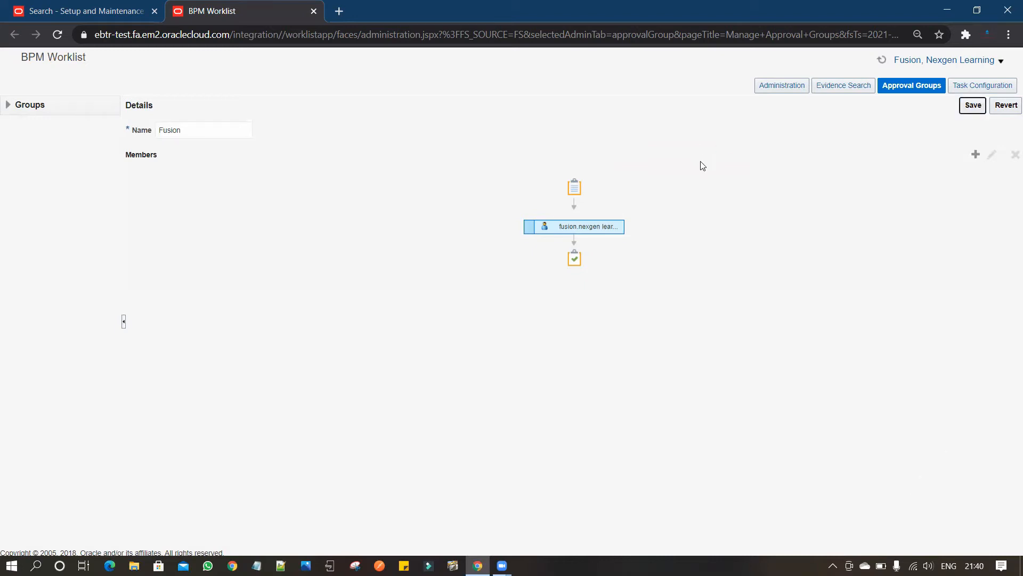
Return to the setup task search, search for "Manage%Order%" and open the Manage Order Approval Rules task.
click(109, 13)
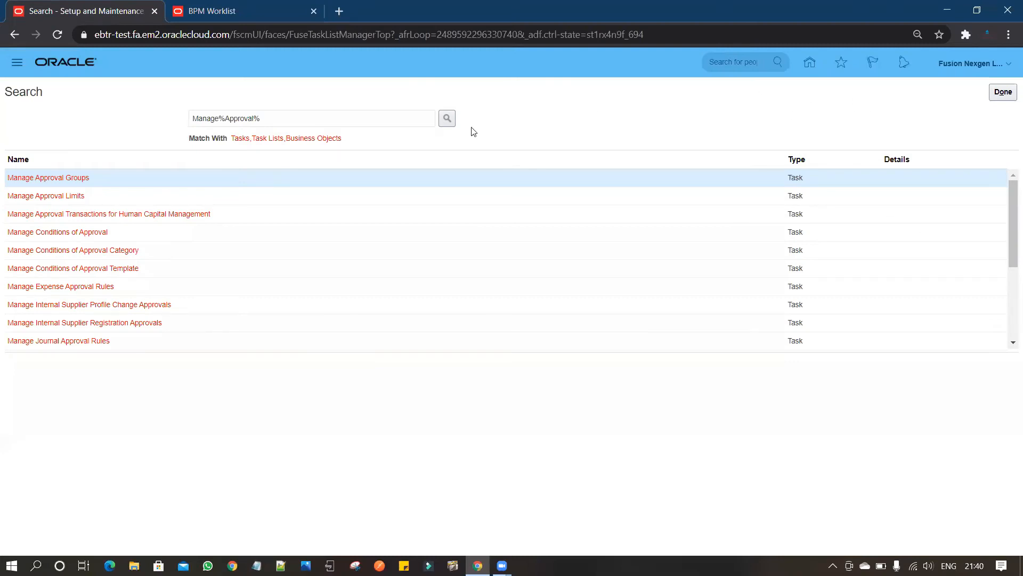
drag(341, 117, 171, 112)
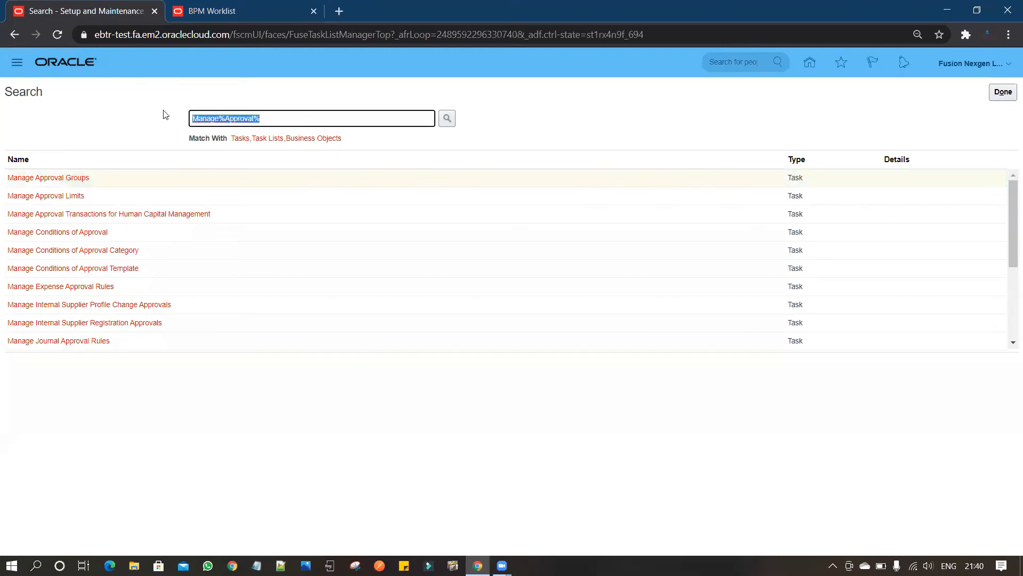
text(Manage%)
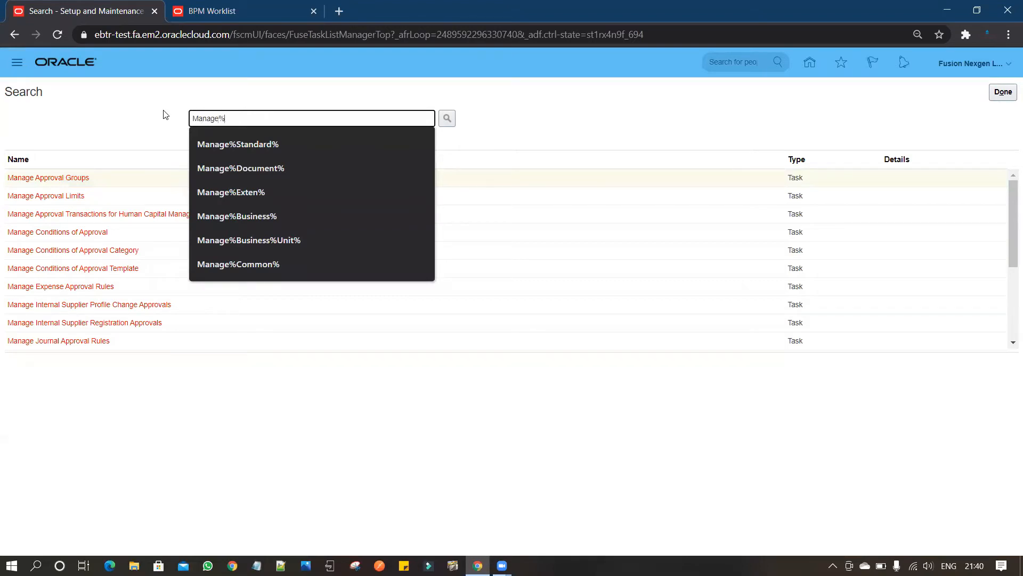
text(Order%)
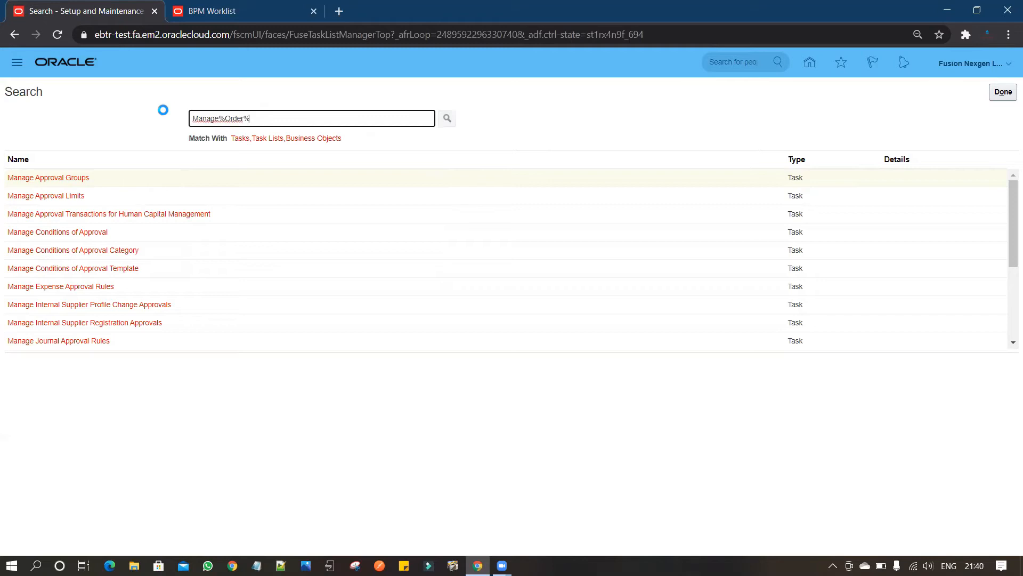
key(Return)
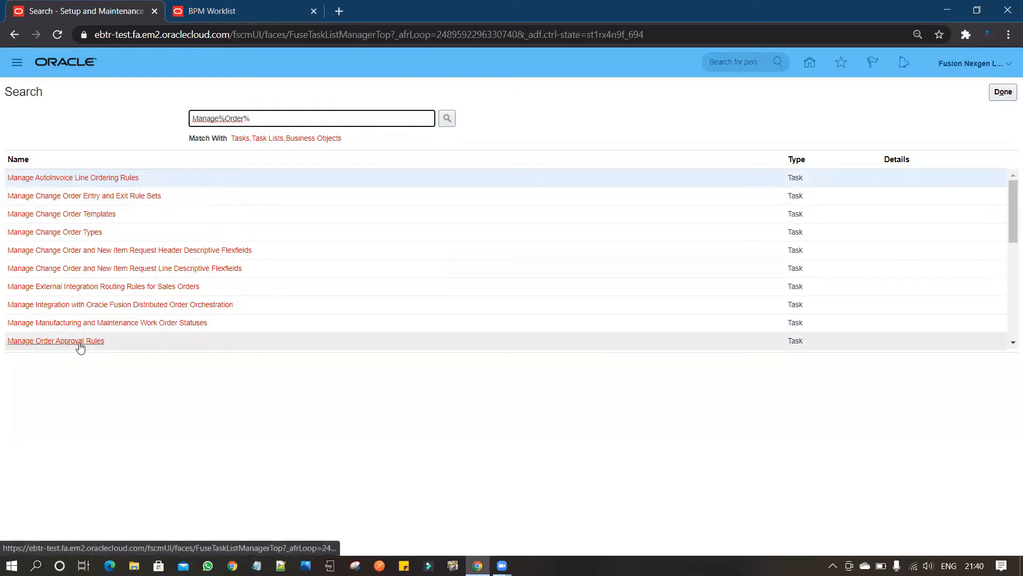
click(78, 342)
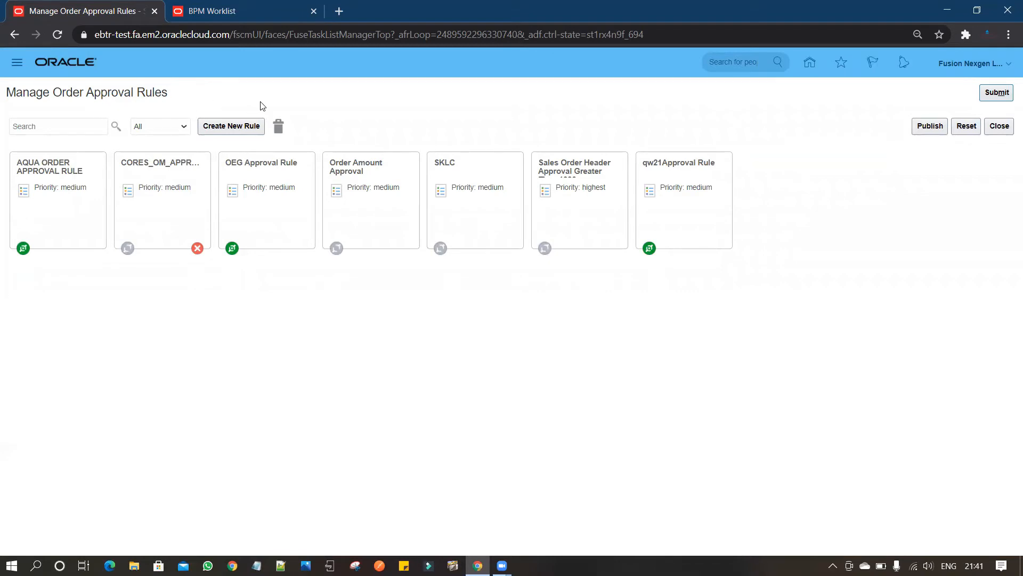
Create a new order approval rule, keeping the default rule name.
click(237, 129)
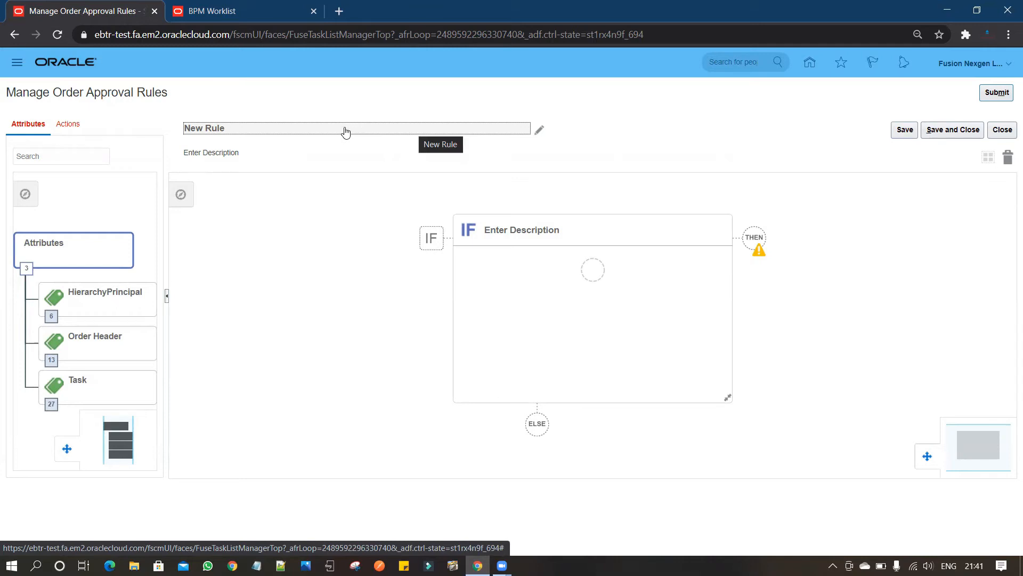
click(236, 130)
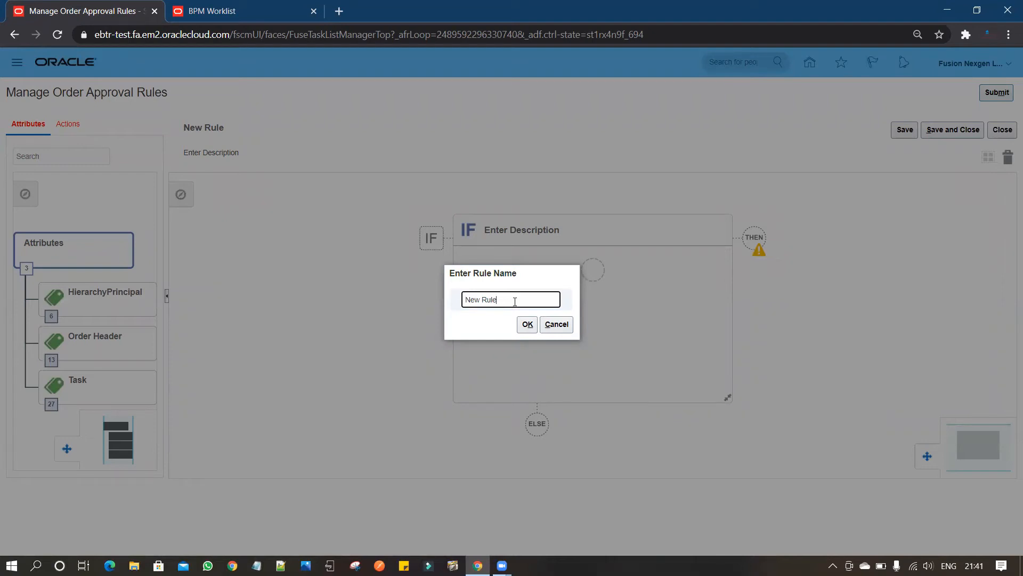
click(555, 325)
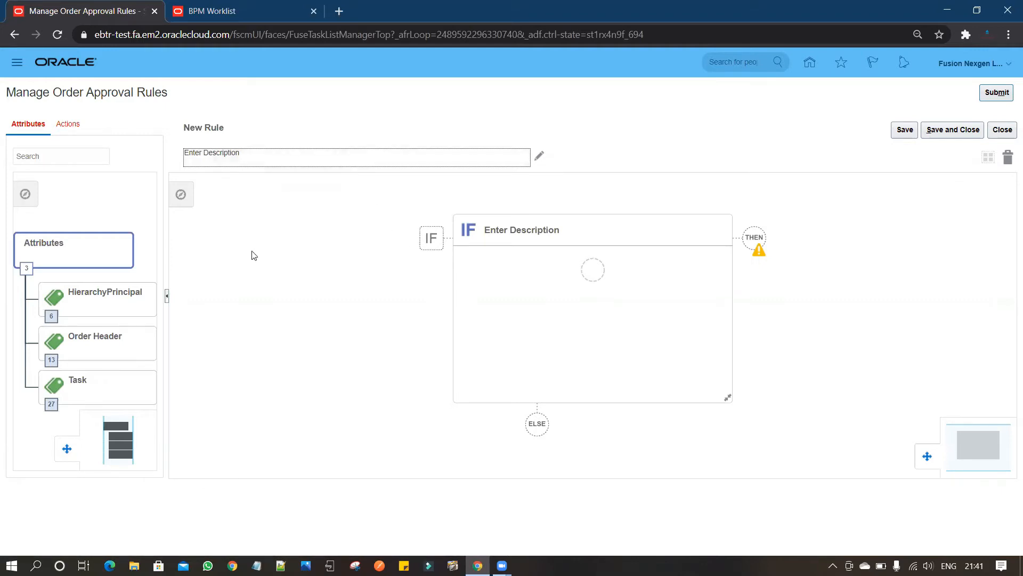
Examine the attributes available for rule conditions under Order Header and its Order Totals group.
drag(151, 253, 148, 202)
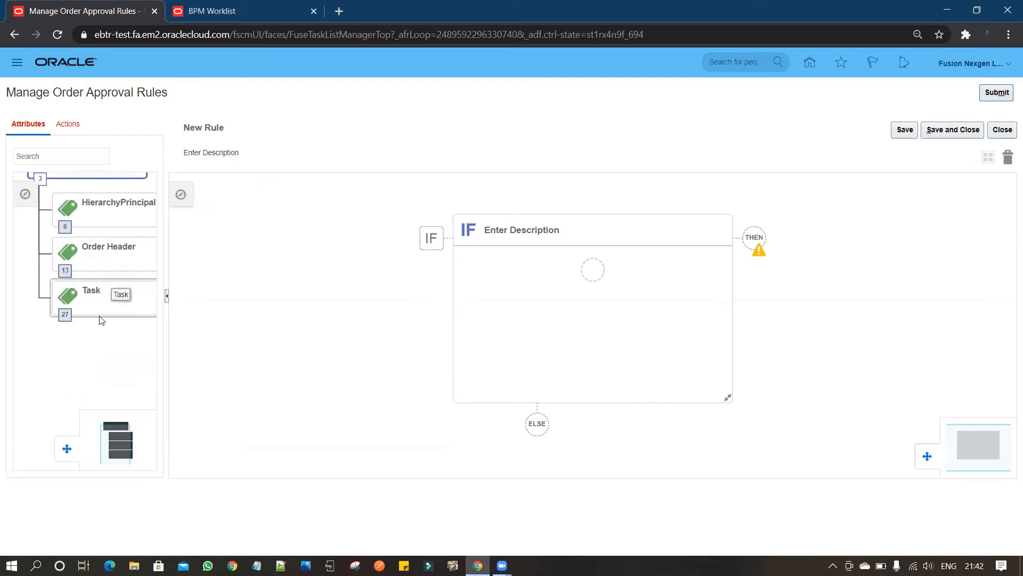
drag(87, 354, 83, 393)
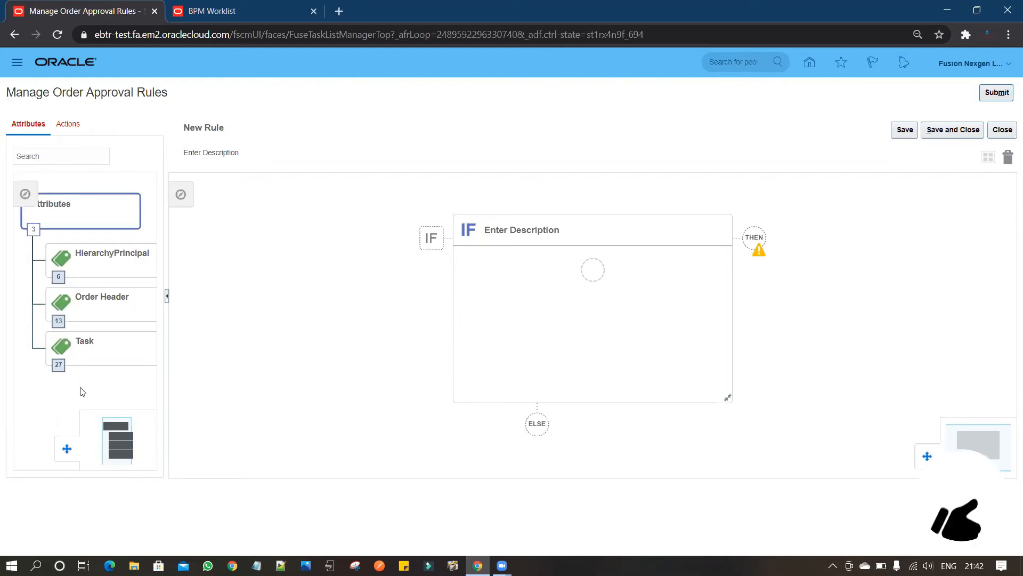
click(59, 324)
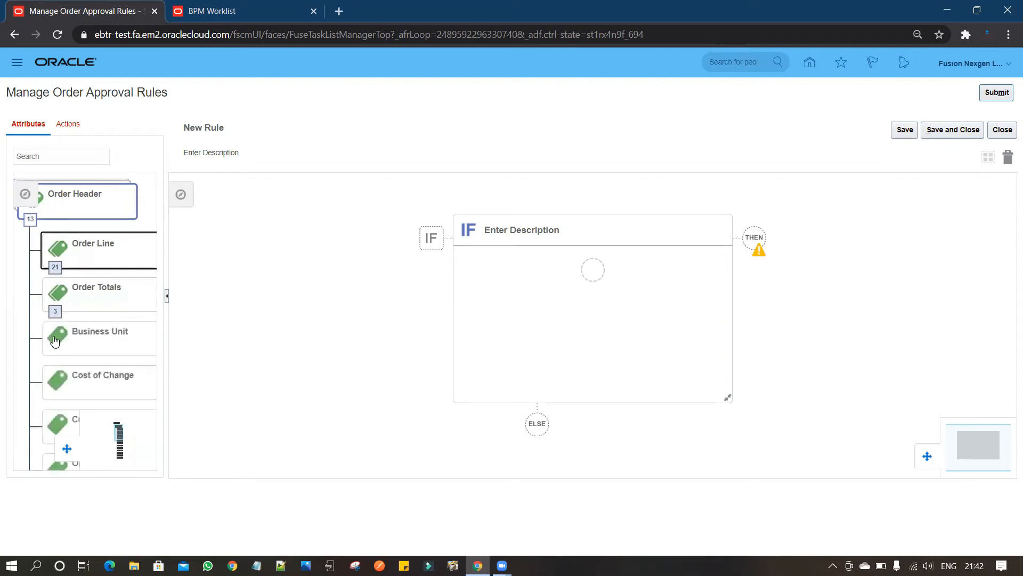
scroll(20, 367, down, 1)
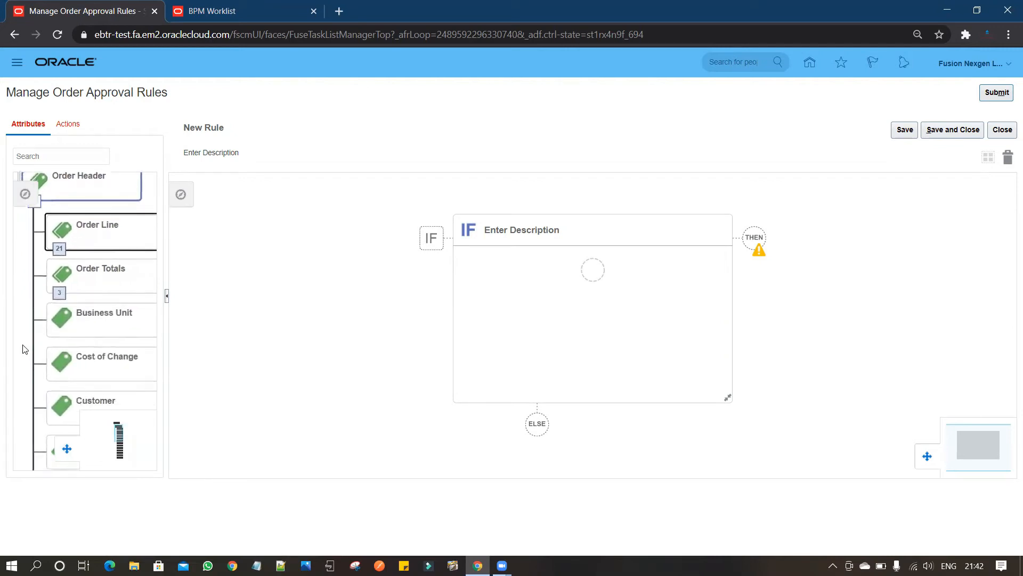
drag(23, 345, 26, 333)
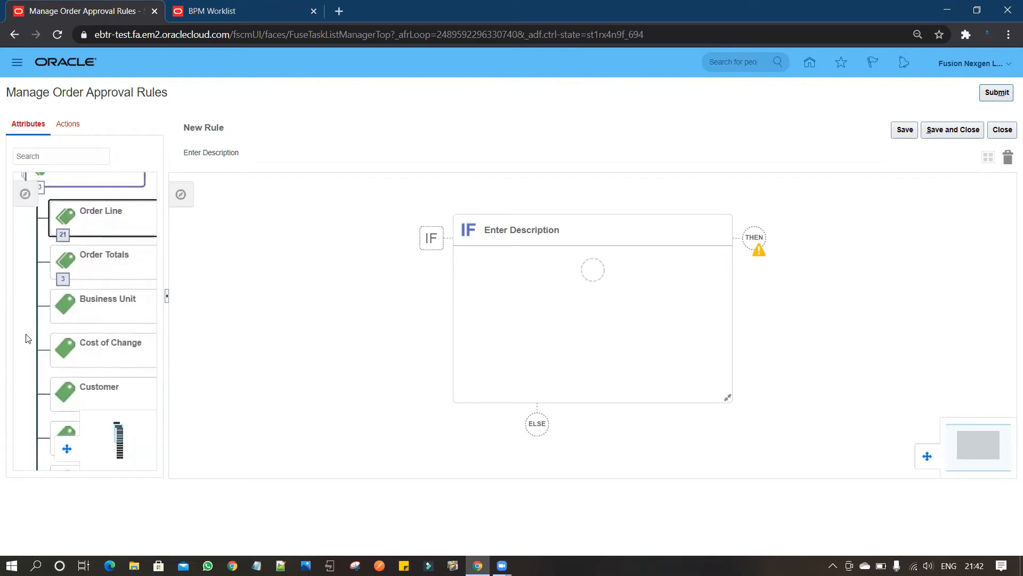
click(64, 285)
click(64, 285)
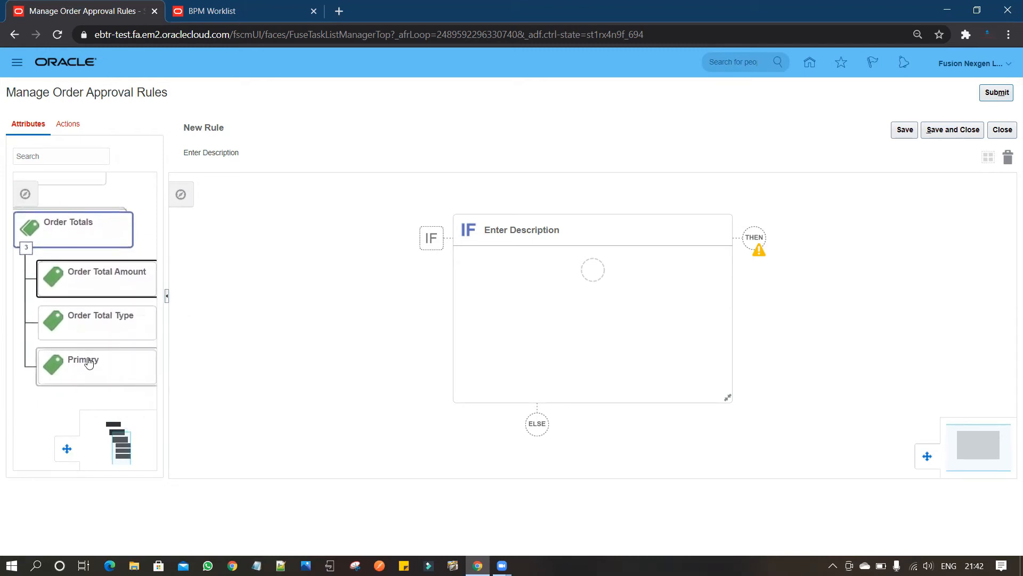
click(32, 226)
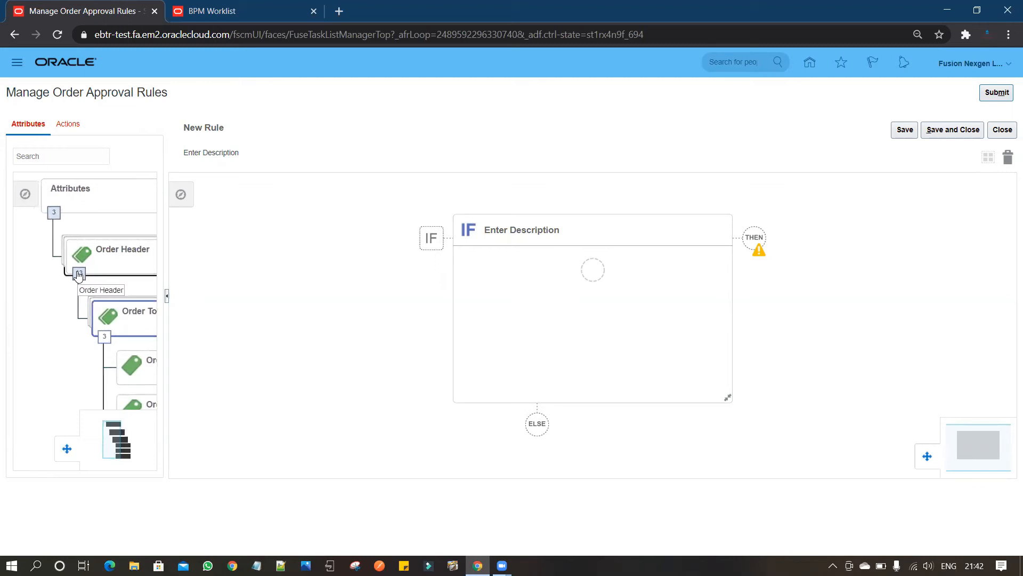
Start a condition in the rule's empty IF block using the Order Type attribute of Order Header.
click(78, 274)
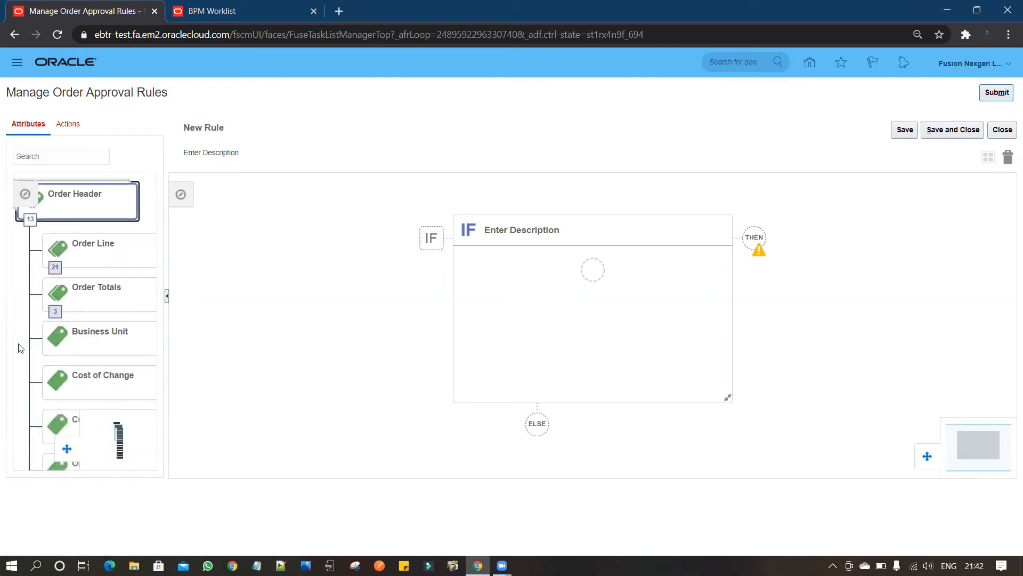
scroll(22, 320, down, 2)
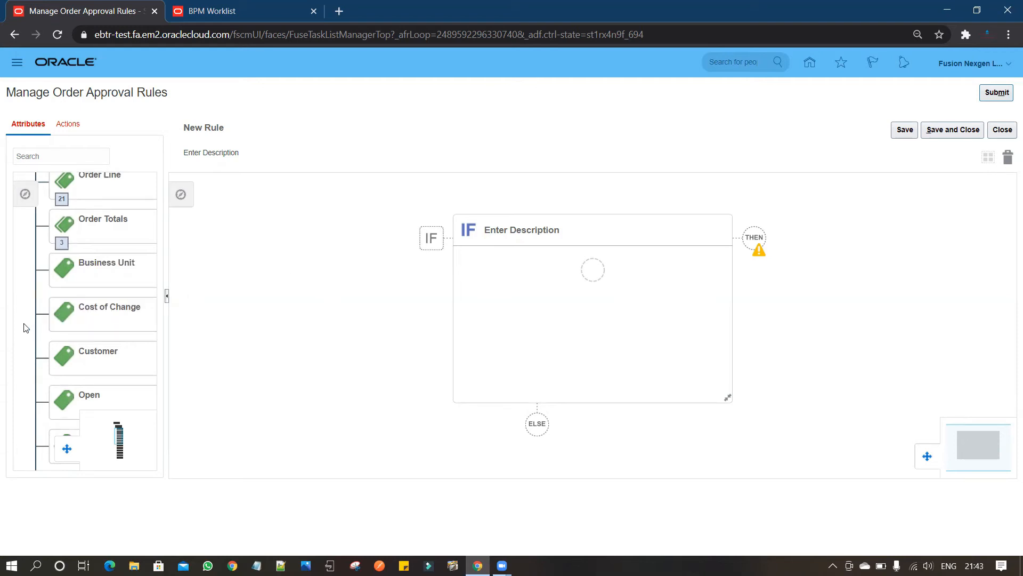
scroll(32, 297, down, 1)
scroll(32, 296, down, 2)
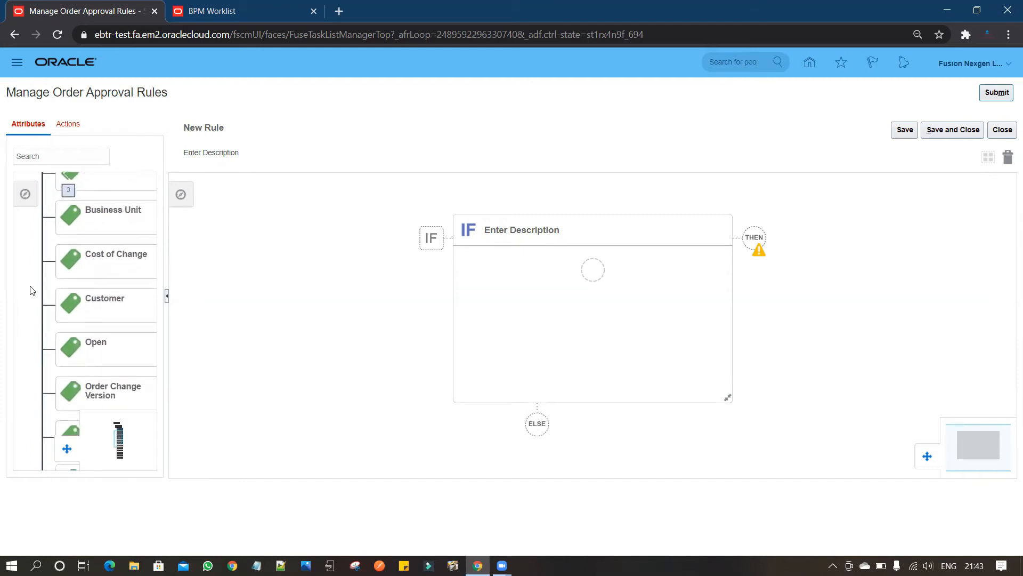
scroll(30, 288, down, 2)
scroll(31, 288, down, 3)
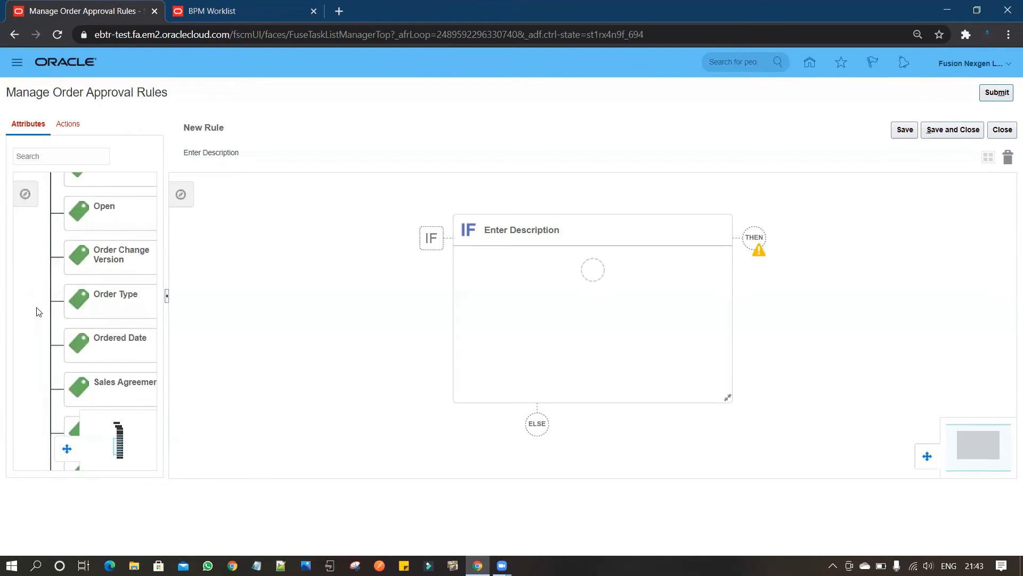
scroll(38, 306, down, 1)
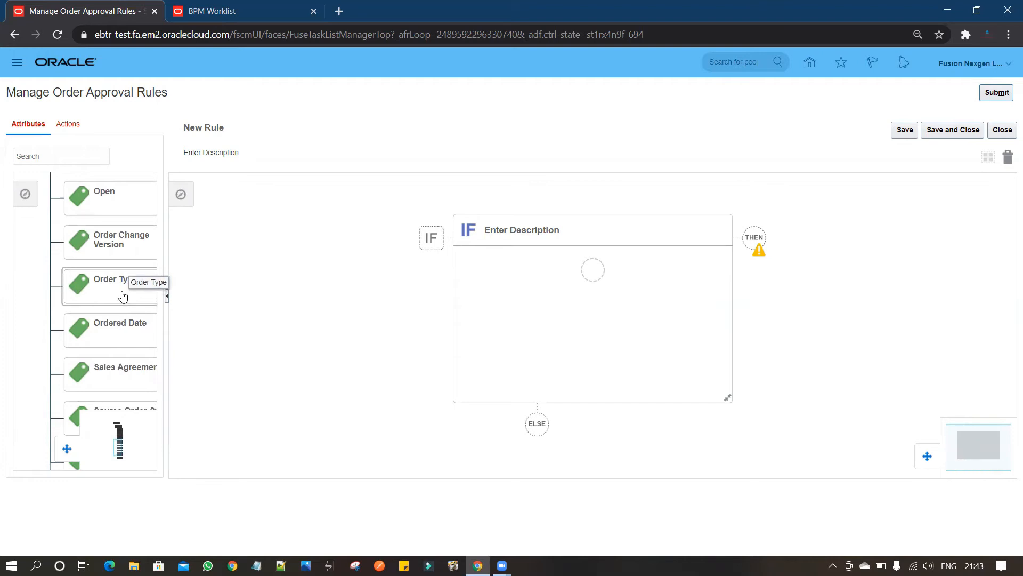
drag(106, 289, 599, 282)
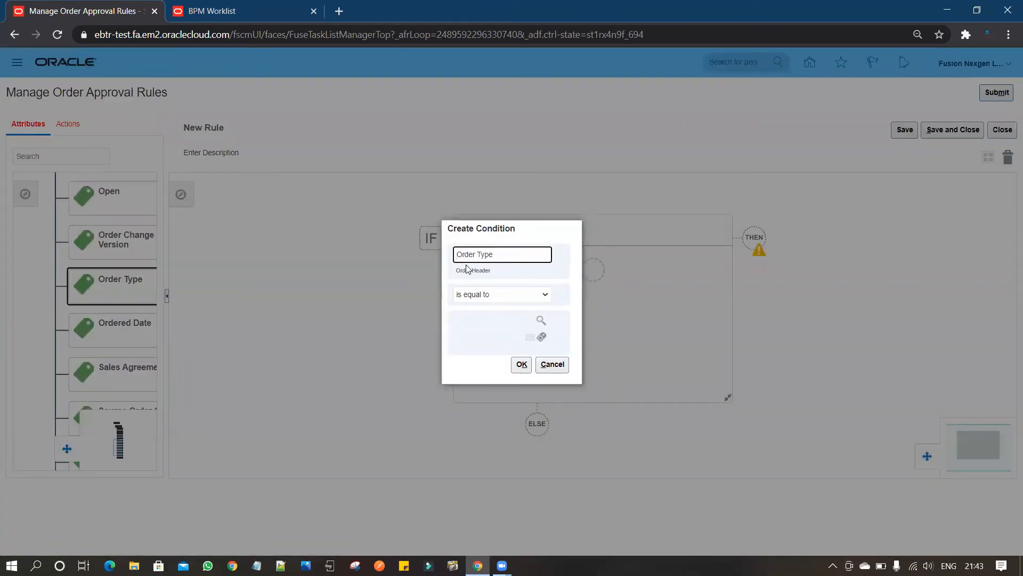
Look up the order type value for the condition, searching for "Bill" and "Bi".
click(539, 319)
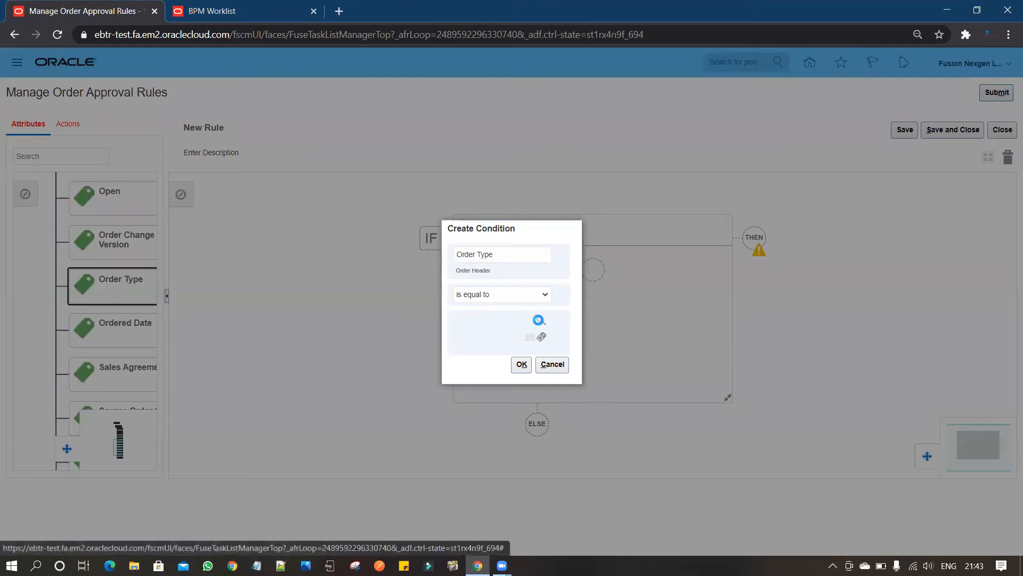
click(538, 320)
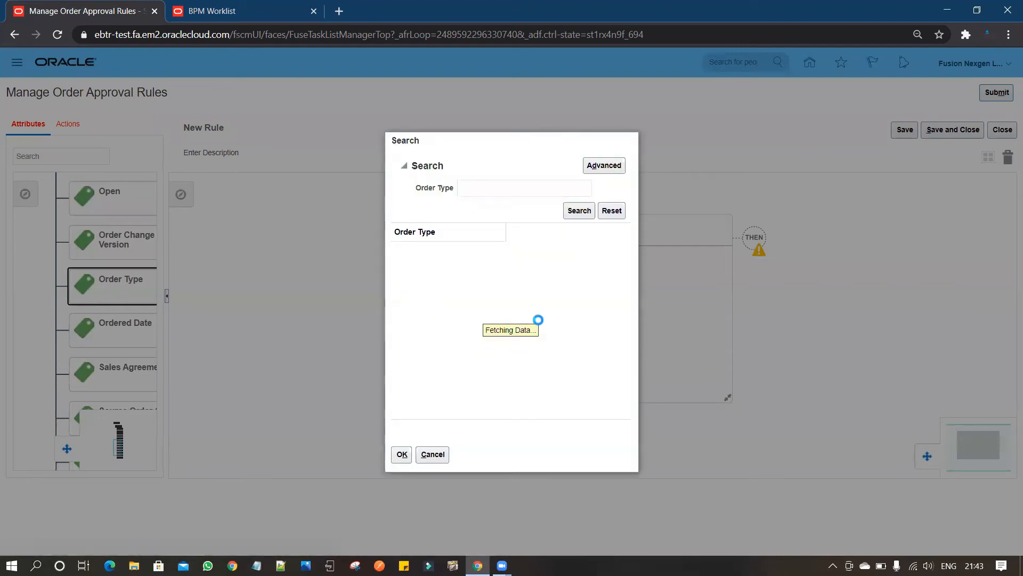
click(535, 188)
text(Bill)
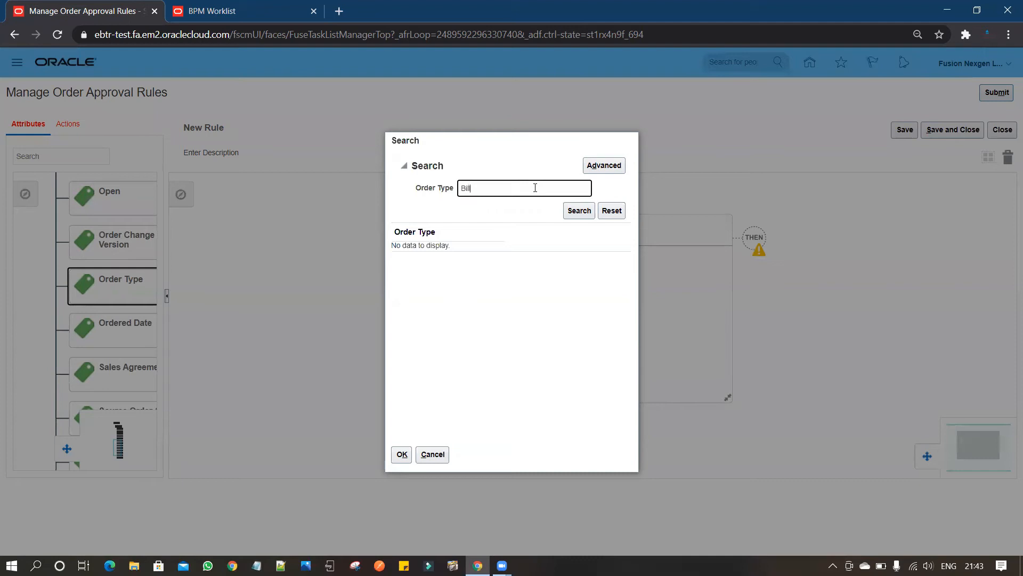
click(579, 210)
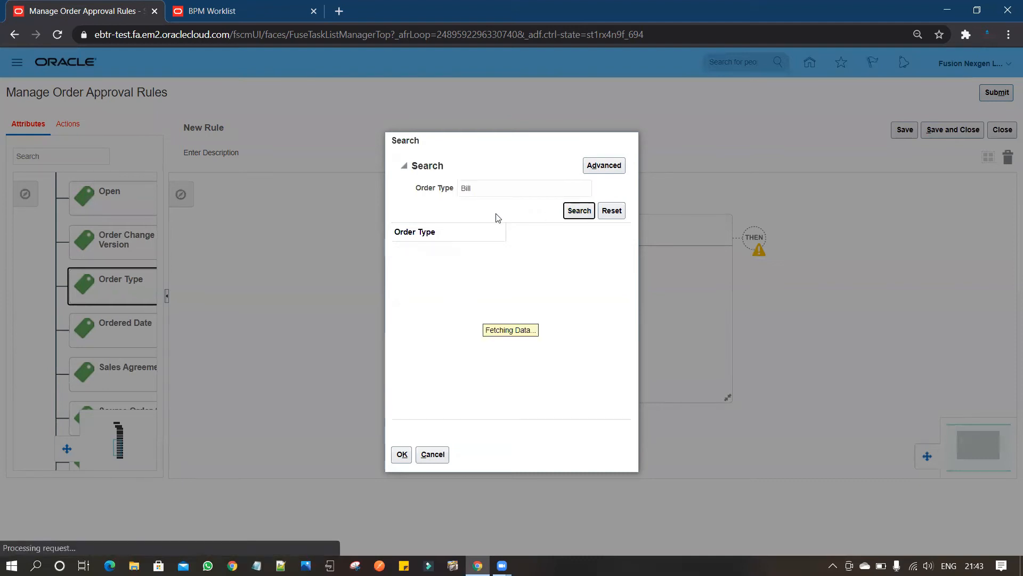
click(492, 185)
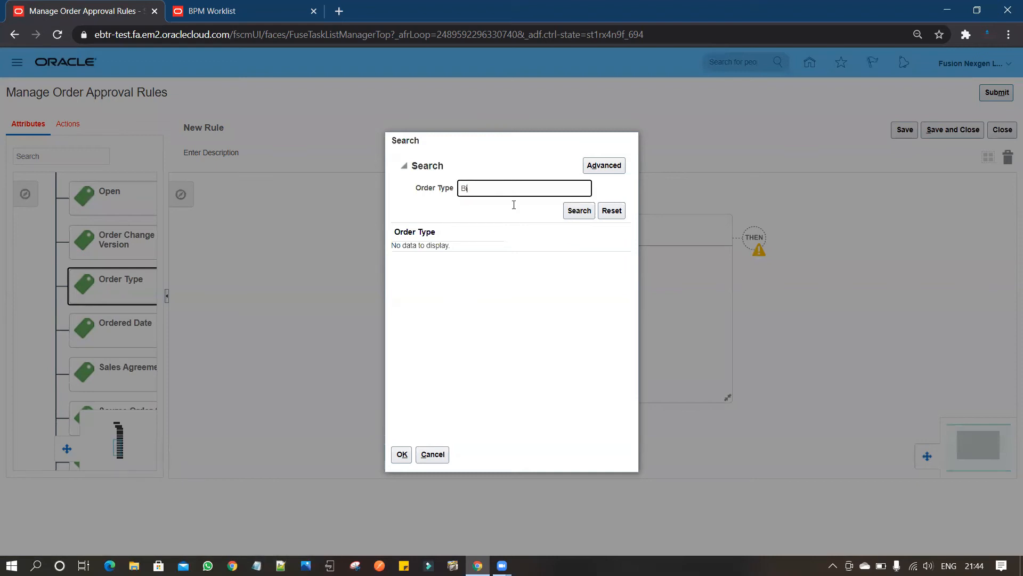
click(579, 212)
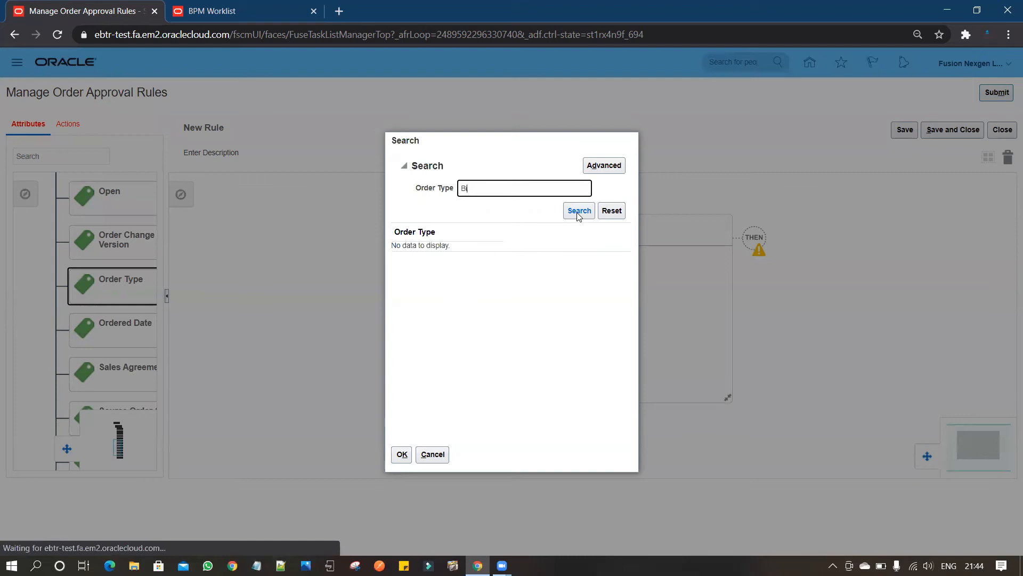
List all order types with an empty search and complete the condition as Order Type is equal to BILL_ONLY.
key(BackSpace)
key(BackSpace)
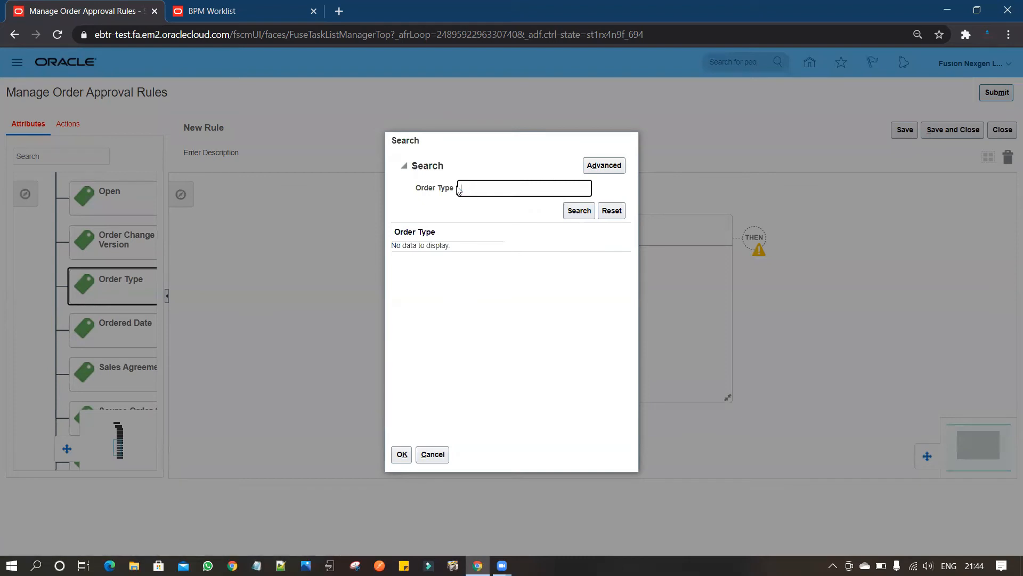
click(569, 212)
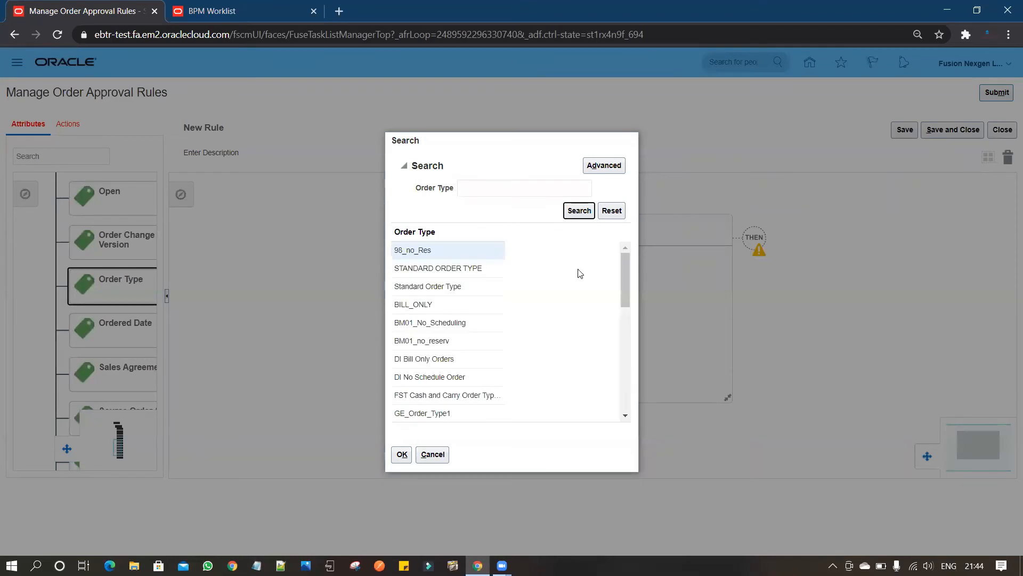
click(436, 304)
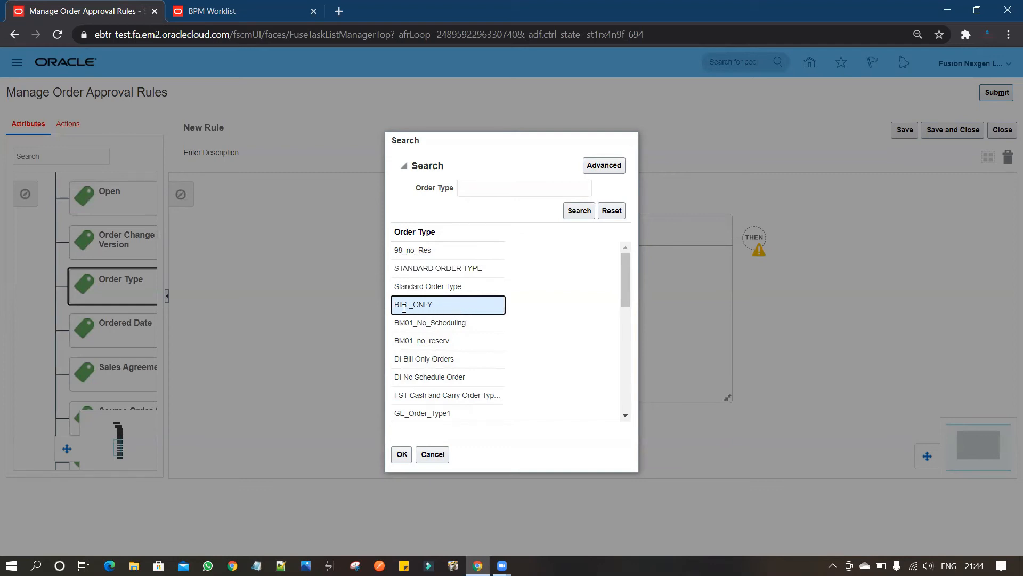
click(401, 455)
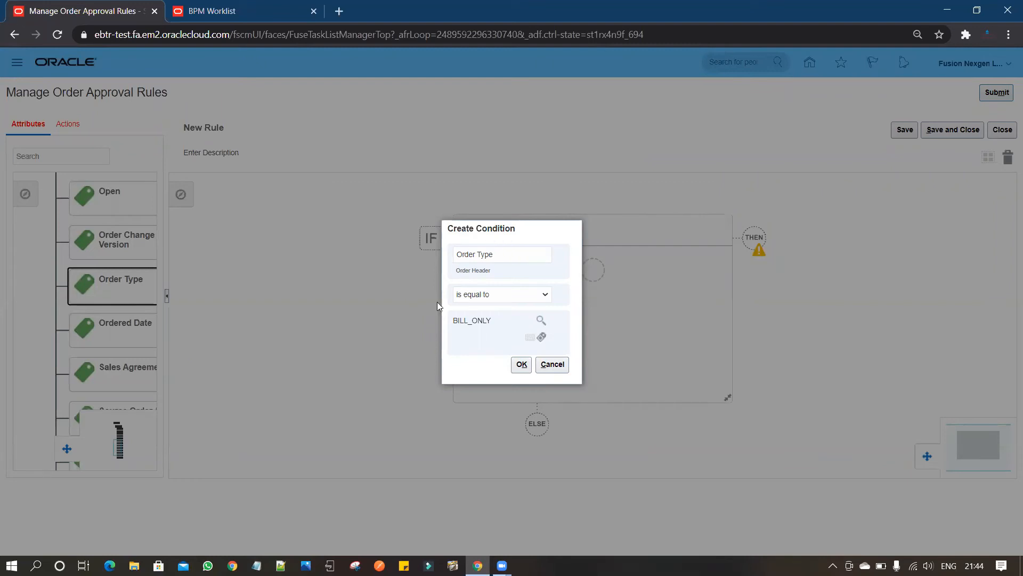
click(521, 366)
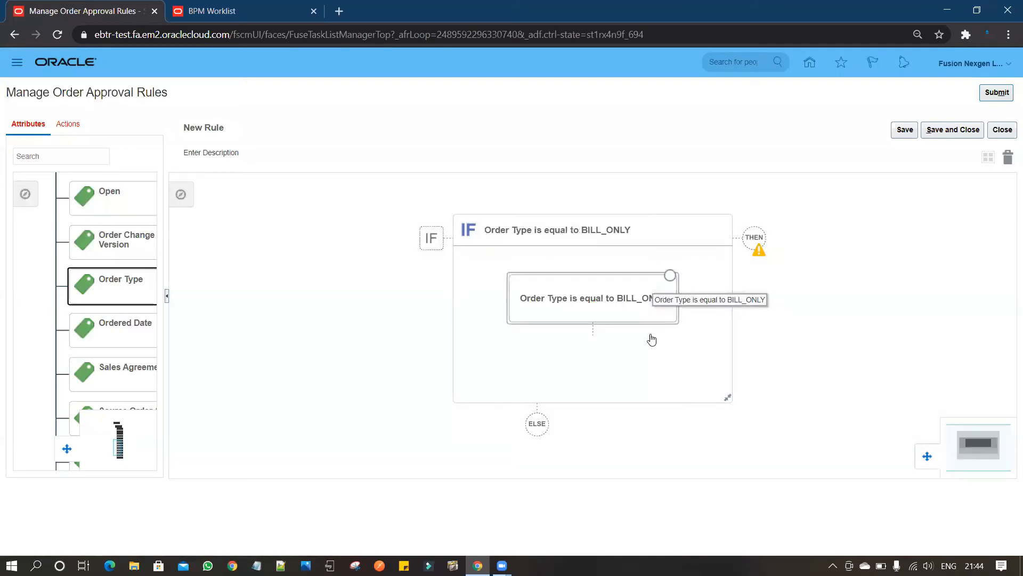
Add an AND condition below the order type condition, based on the Business Unit attribute of Order Header.
drag(697, 295, 610, 278)
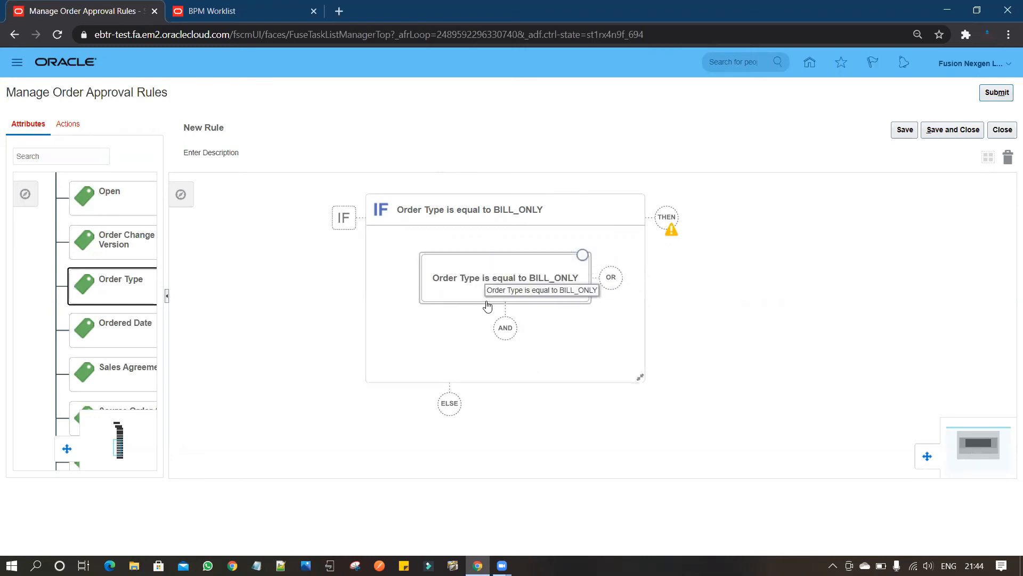
click(507, 330)
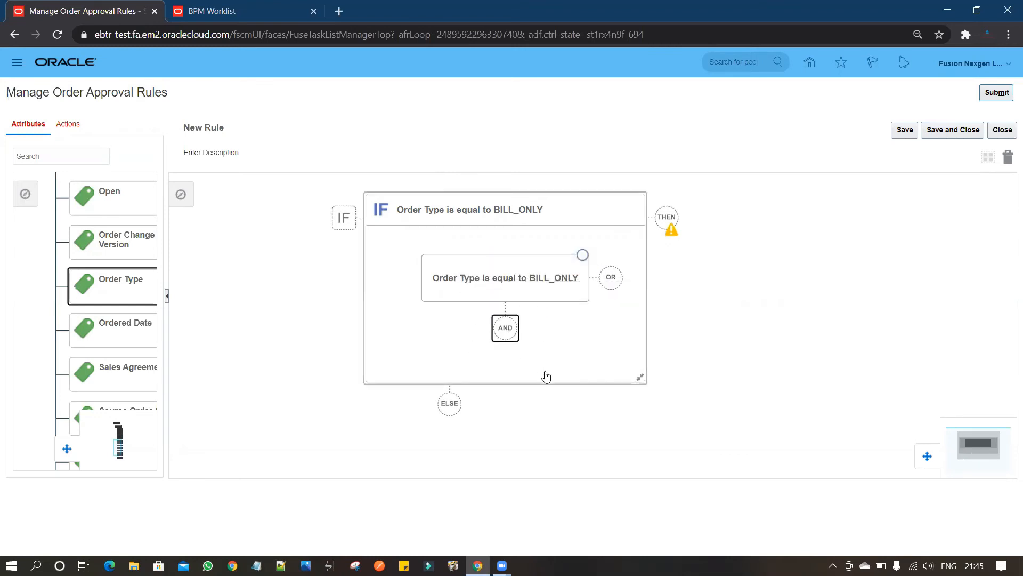
text(business)
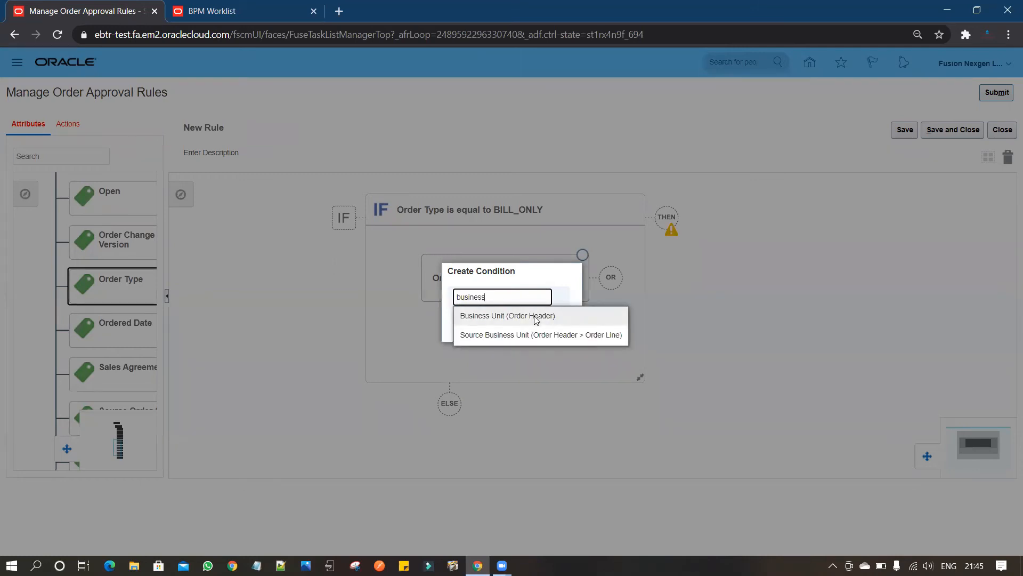
click(536, 318)
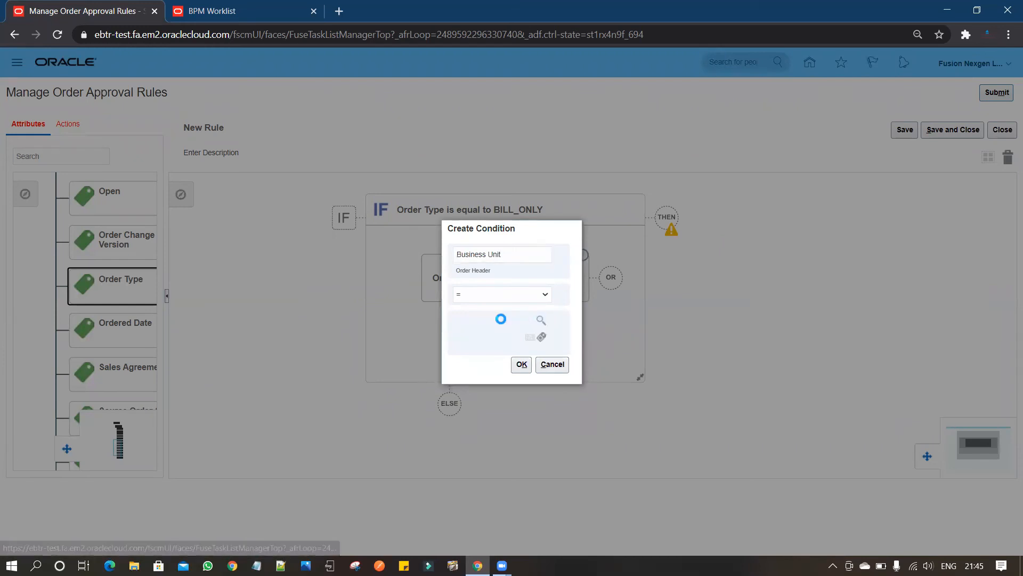
Search the business unit values for "Aqua".
click(517, 183)
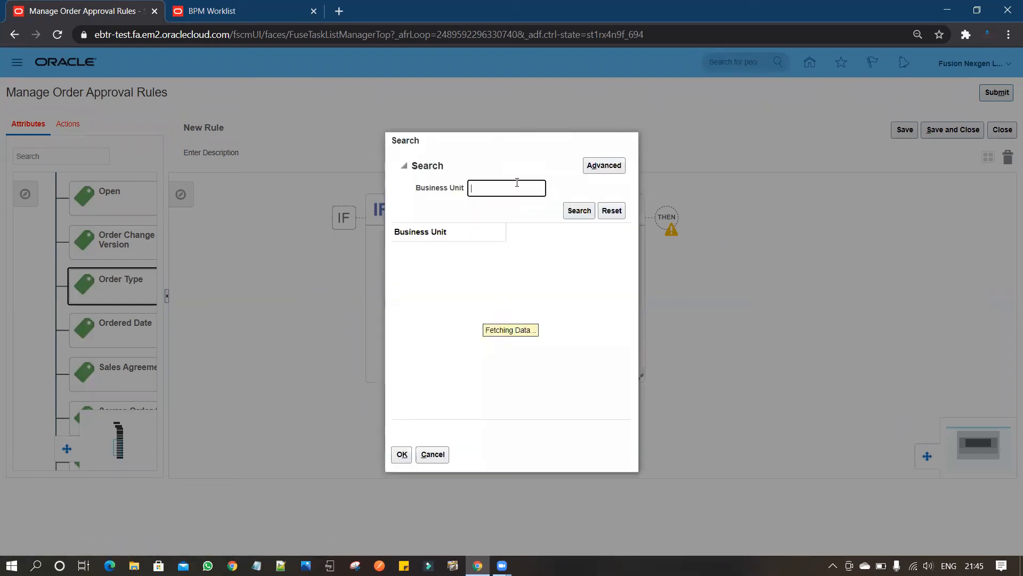
text(Ad)
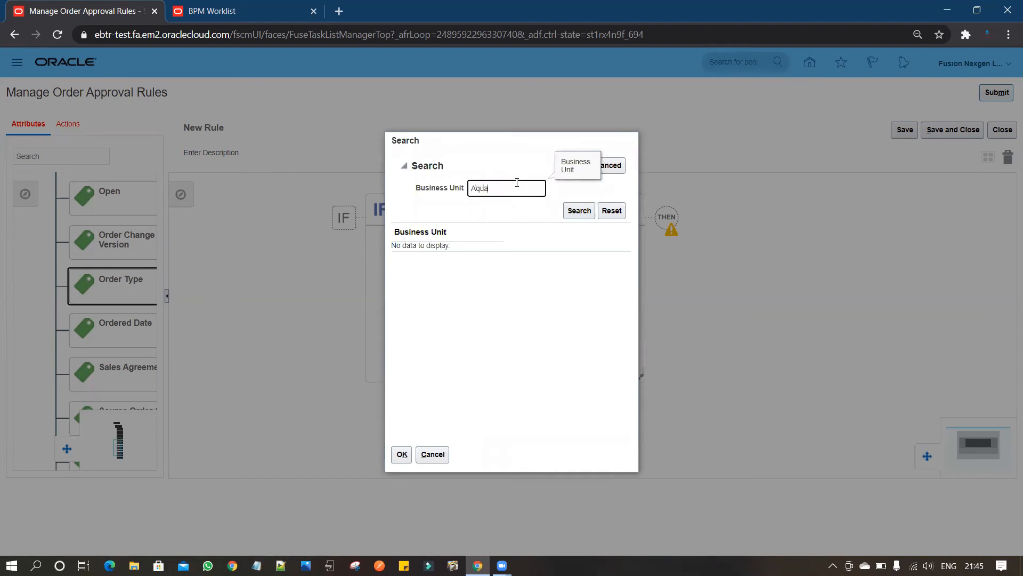
key(Return)
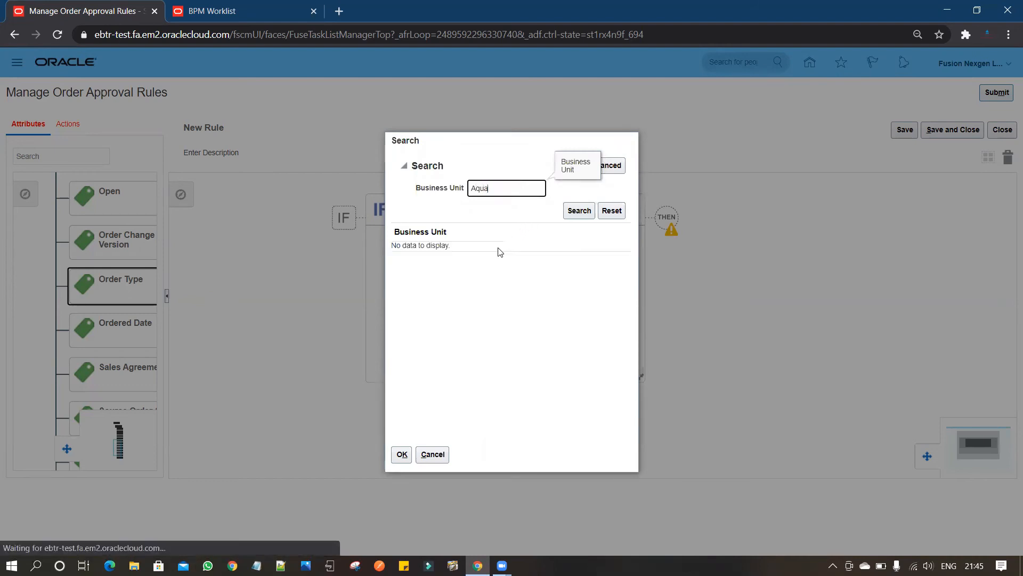
List all business units with an empty search and browse the values.
mouse_move(490, 187)
mouse_down()
mouse_move(470, 187)
mouse_move(478, 187)
mouse_up()
key(BackSpace)
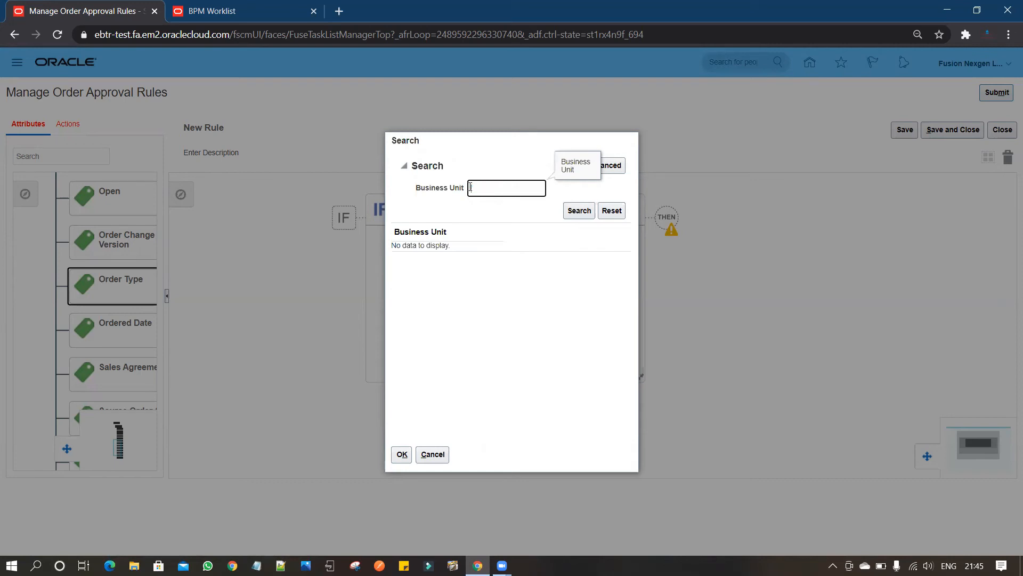
click(579, 210)
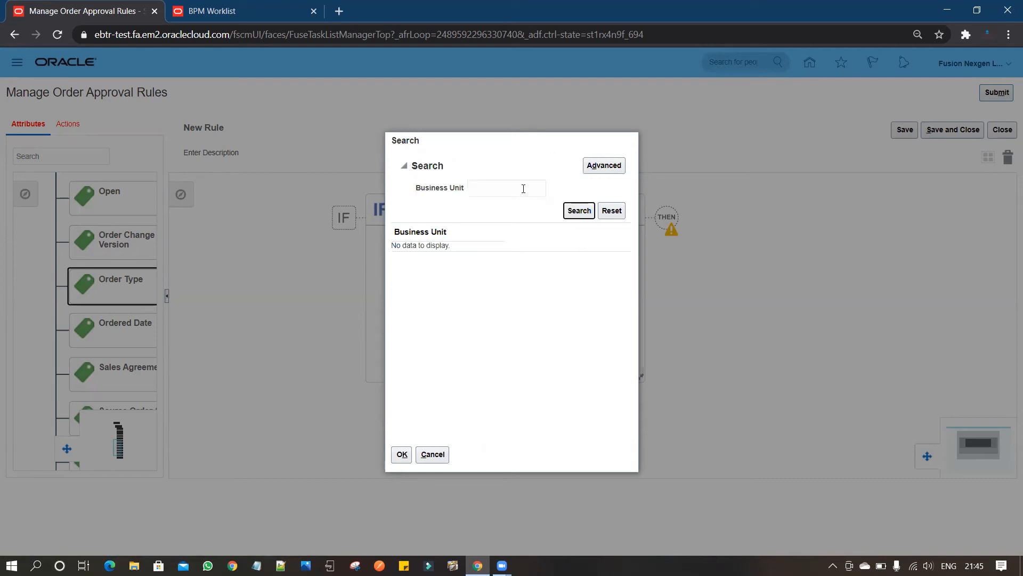
click(522, 184)
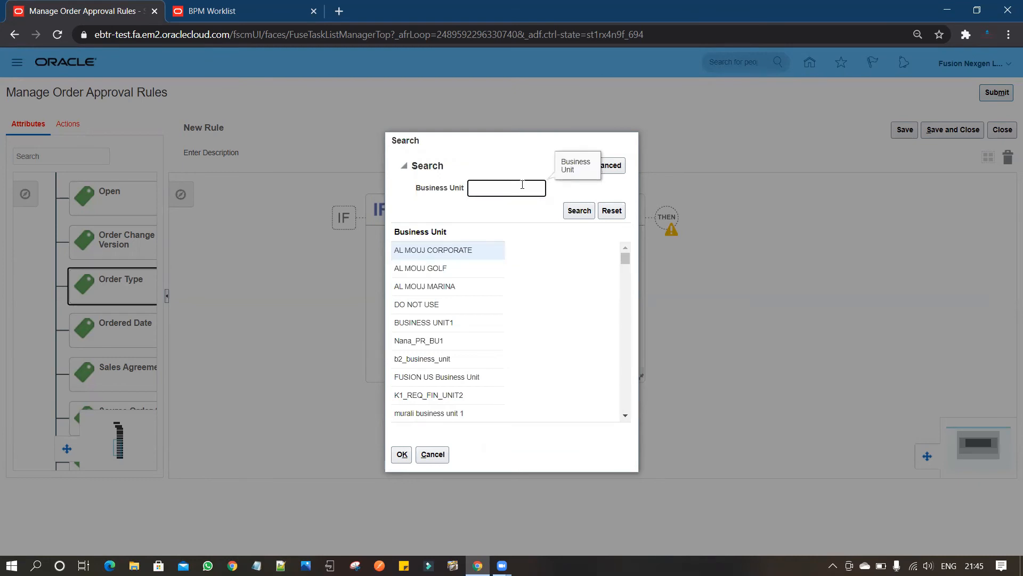
drag(627, 257, 627, 262)
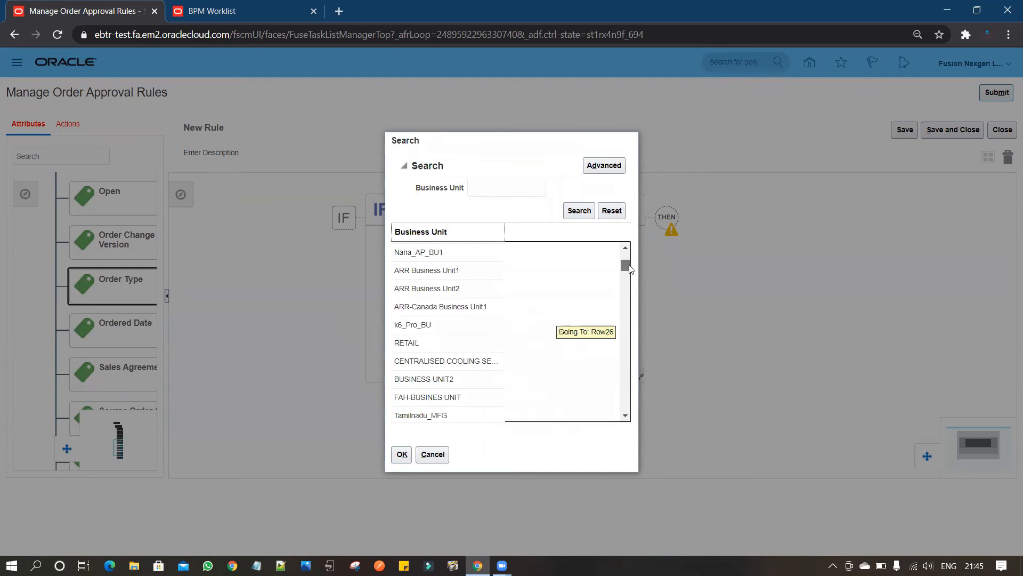
Search the business units for "AQ" and complete the second condition as Business Unit = AQUA PUNE BU.
click(511, 183)
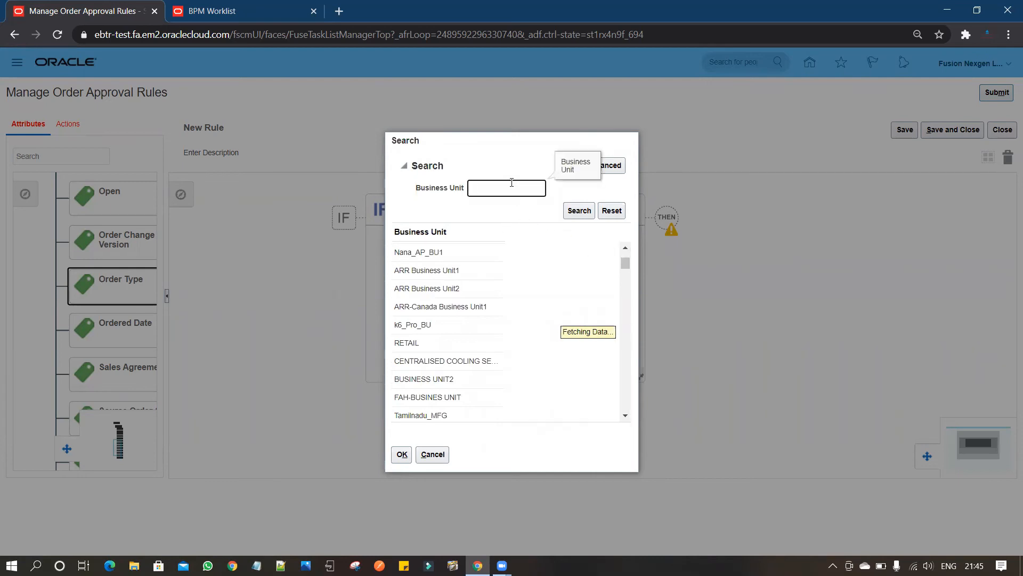
text(AO)
click(579, 210)
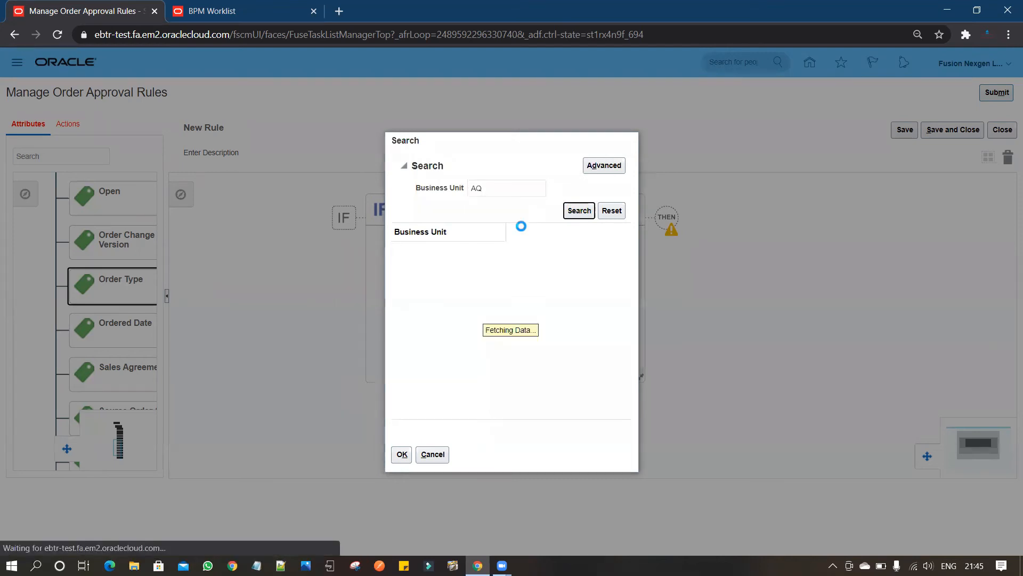
click(451, 251)
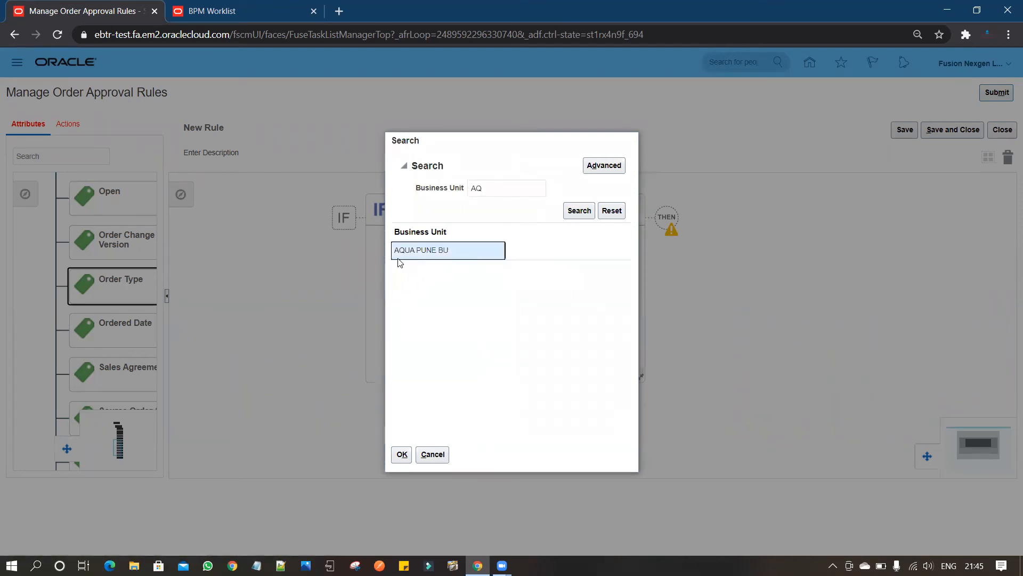
click(400, 455)
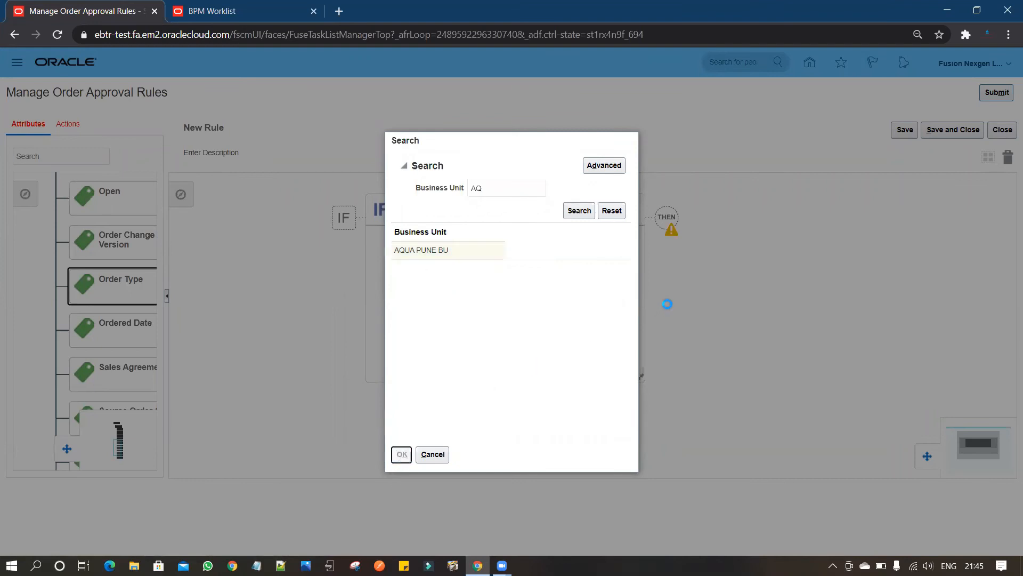
click(522, 366)
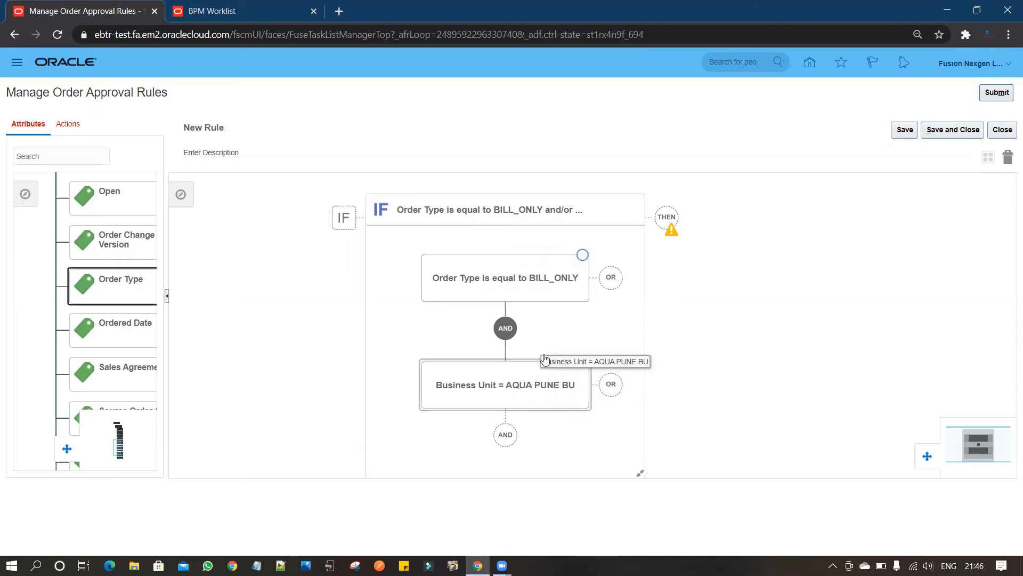
Add a THEN branch to the rule with a new Perform an Action entry of type Assign to Group.
click(668, 220)
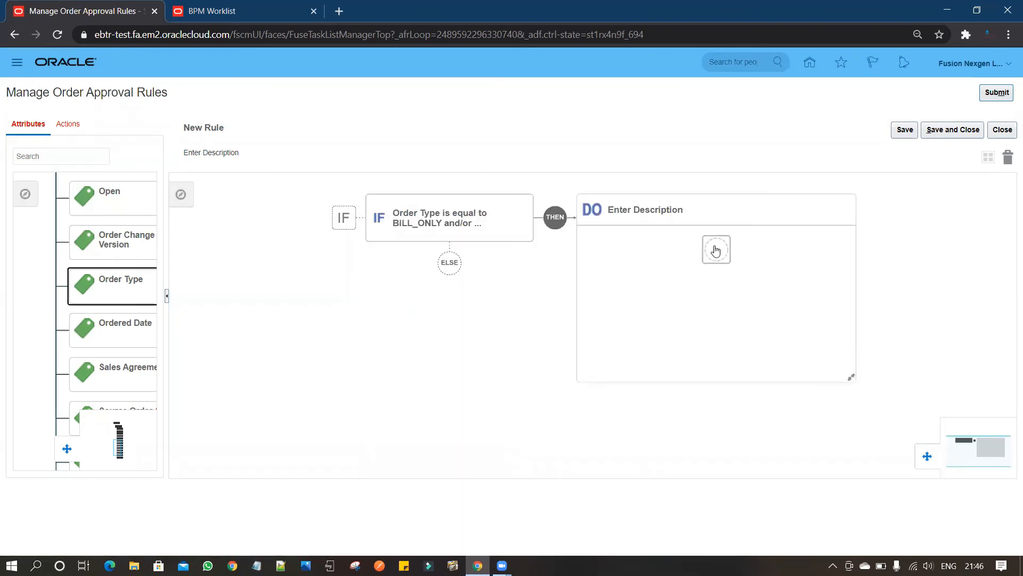
click(722, 258)
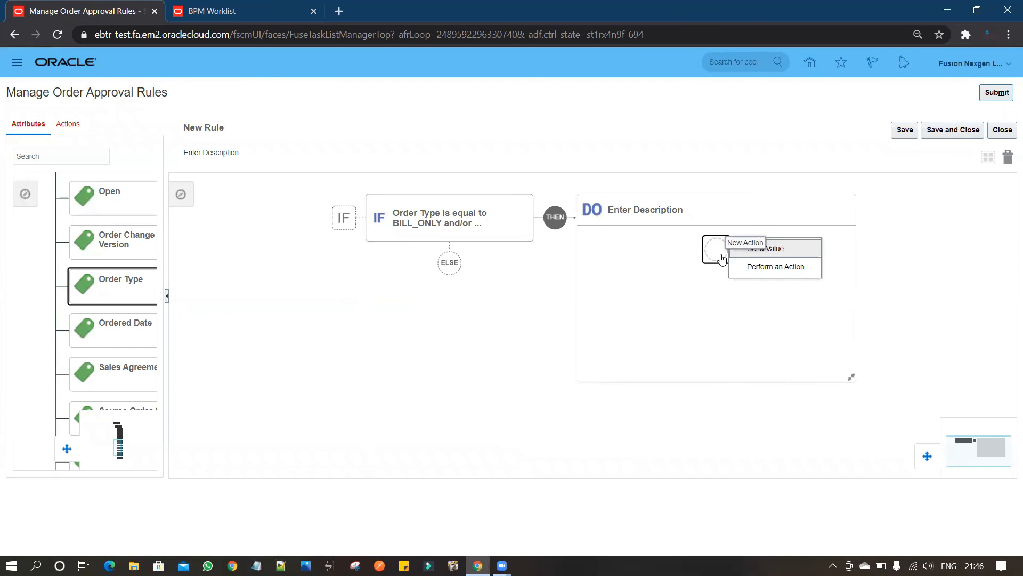
click(762, 272)
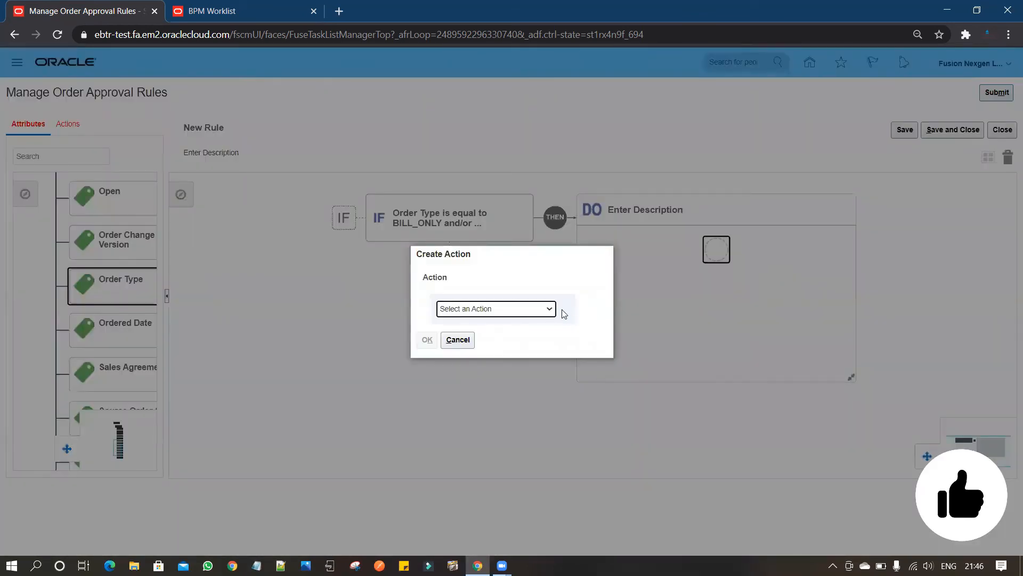
click(545, 308)
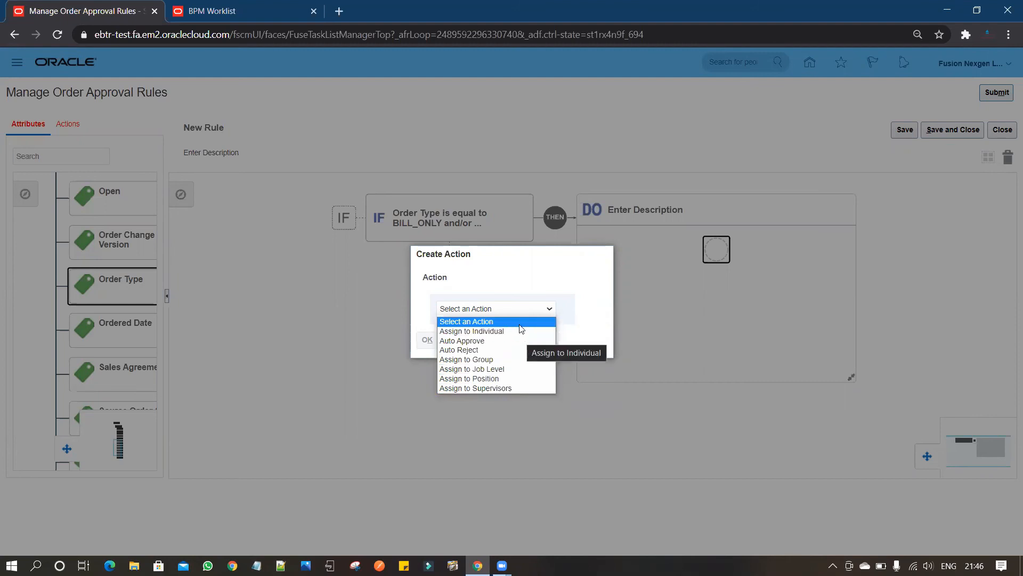
click(523, 365)
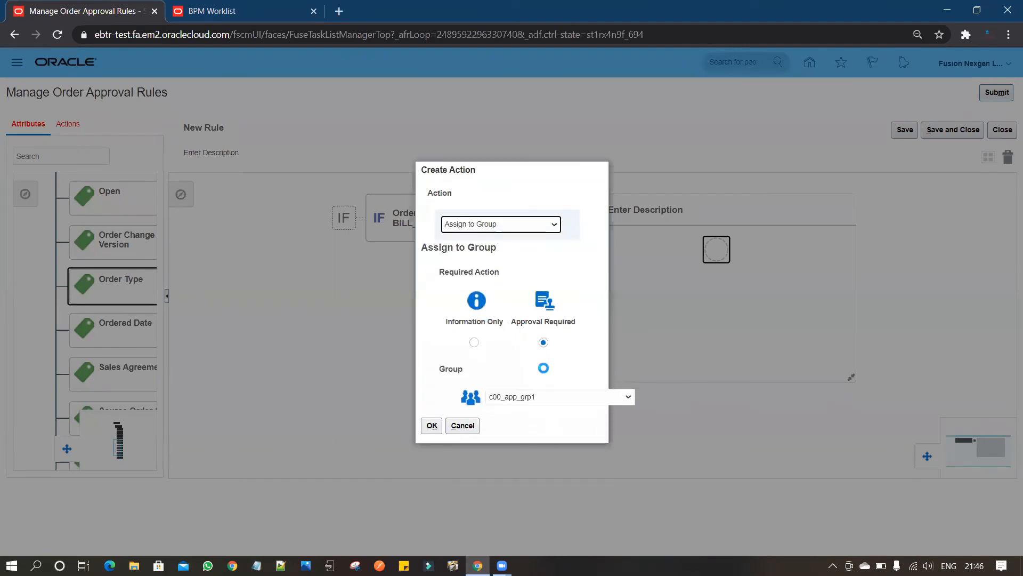
Set the action's approval group to Fusion, then save and close the rule.
click(624, 404)
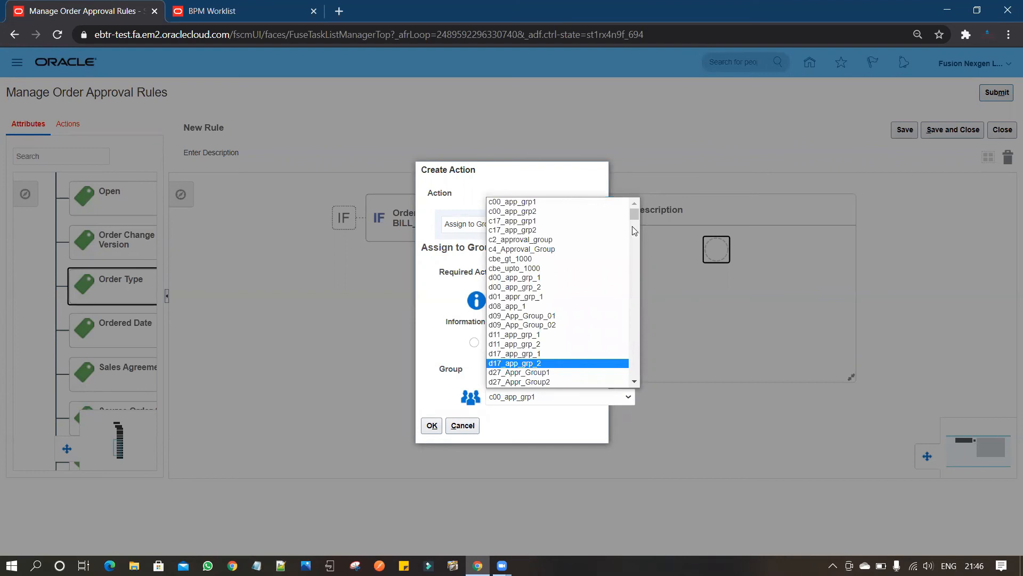
drag(638, 218, 644, 320)
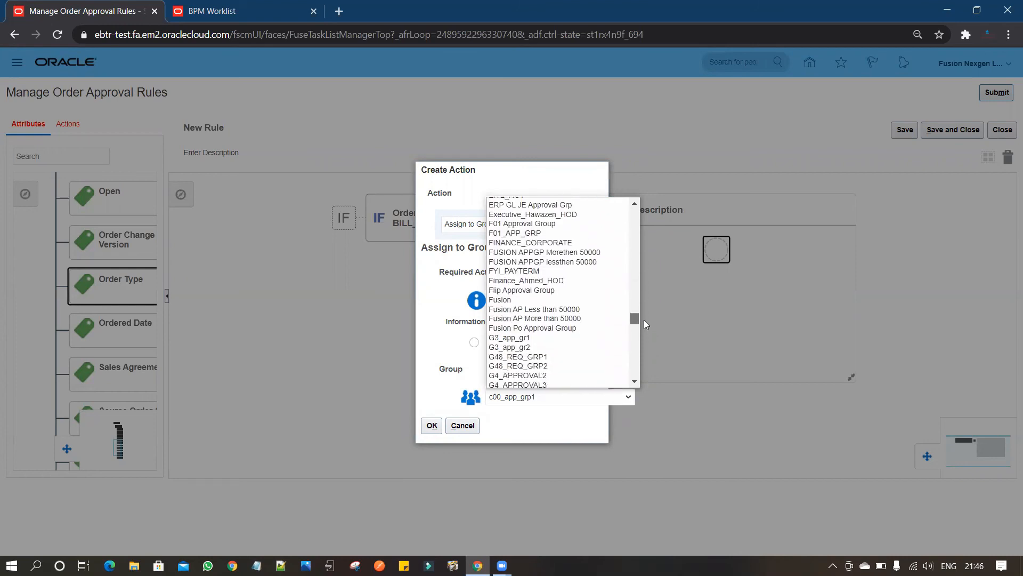
click(521, 296)
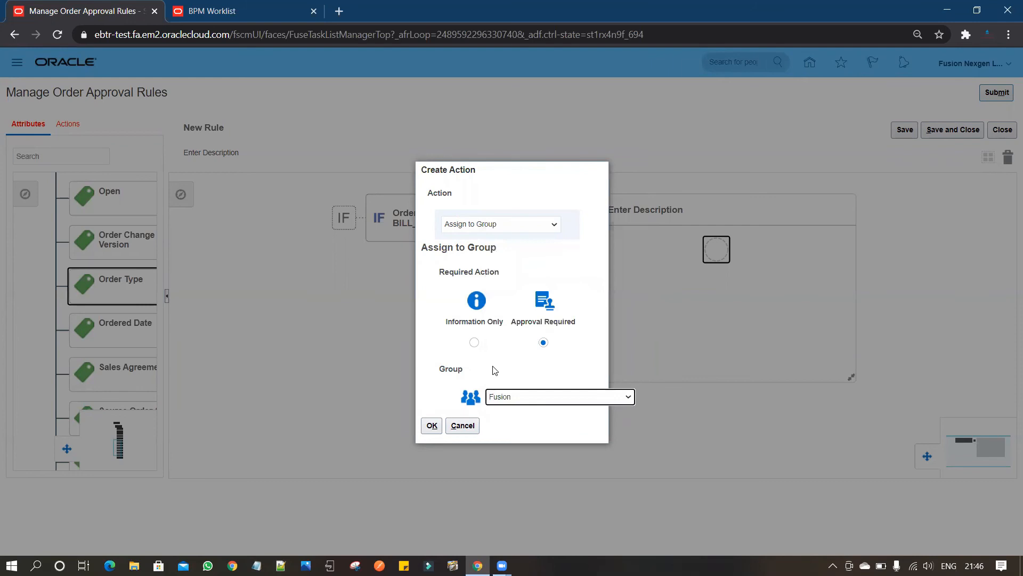
click(432, 426)
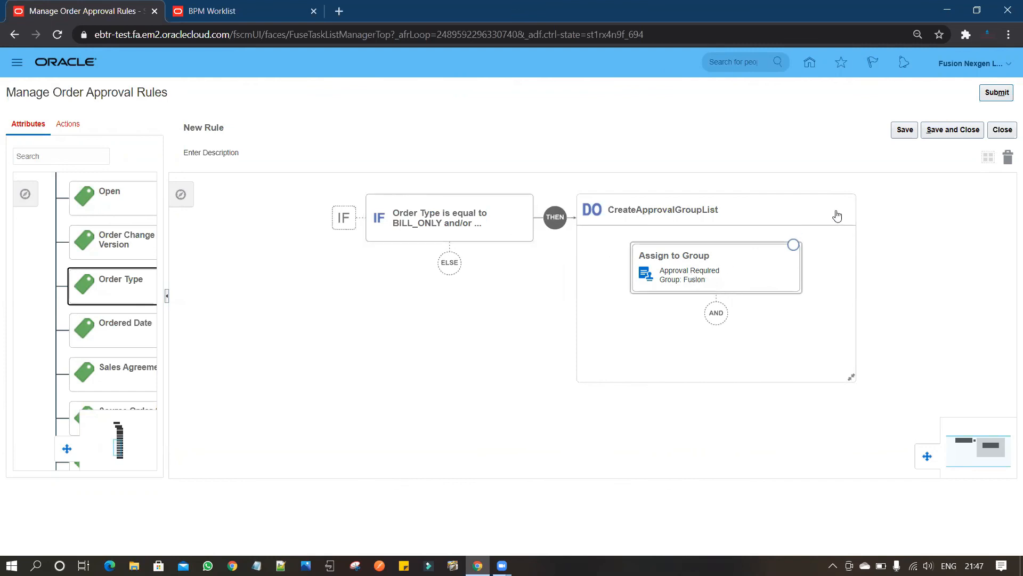
click(954, 130)
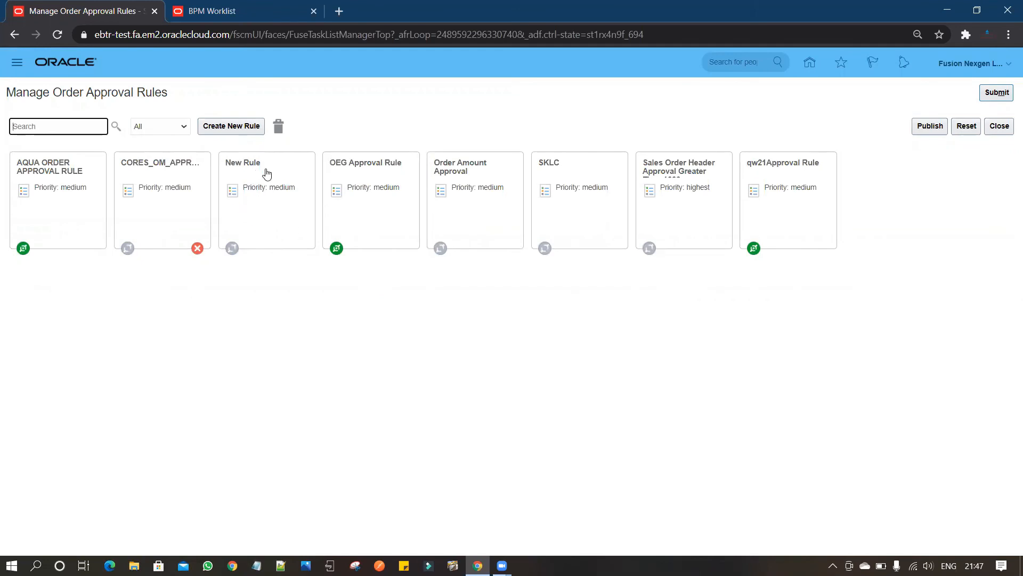
Activate the rule named New Rule in its information settings and save the change.
click(262, 234)
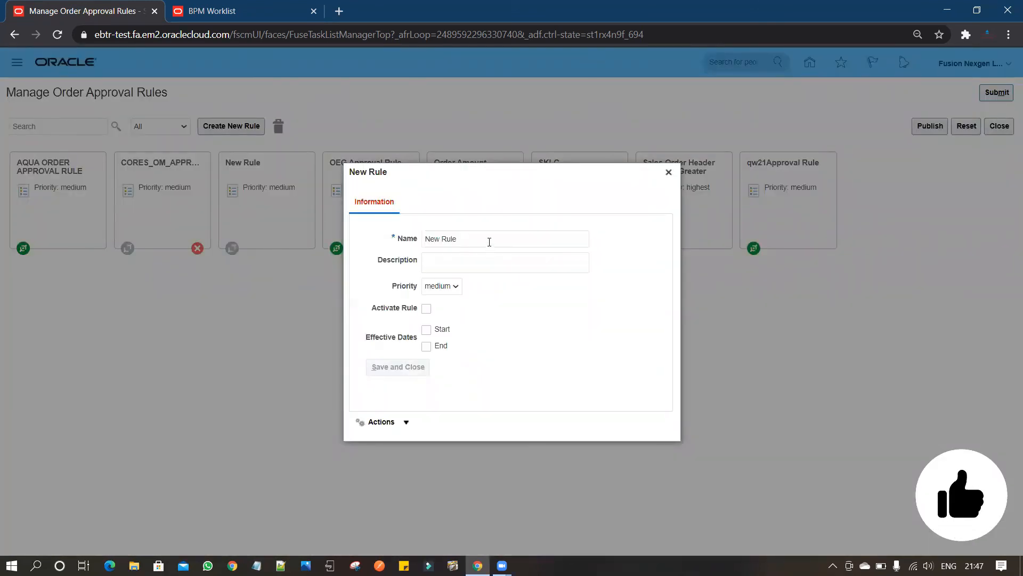
click(489, 242)
drag(473, 241, 409, 243)
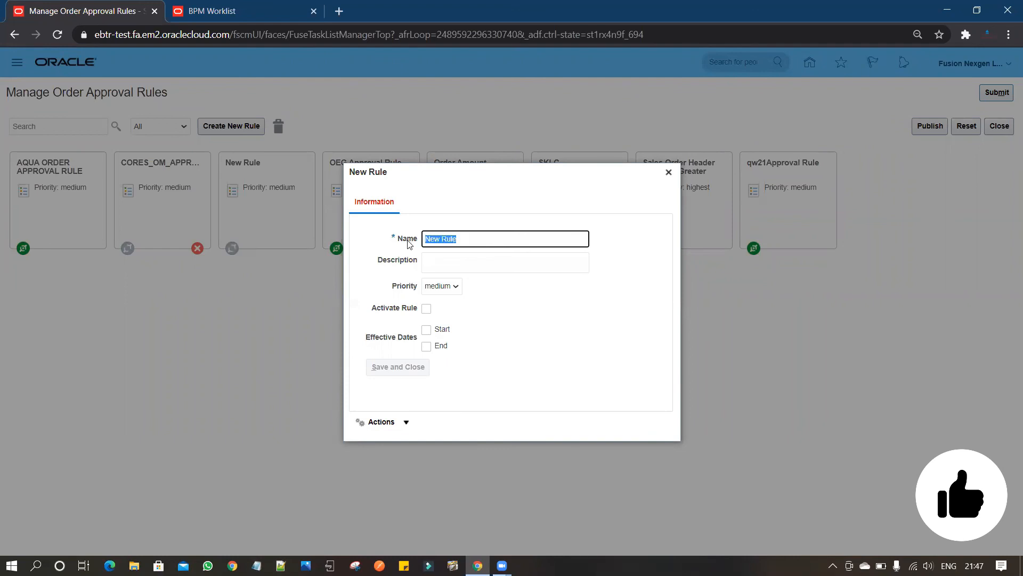
click(456, 266)
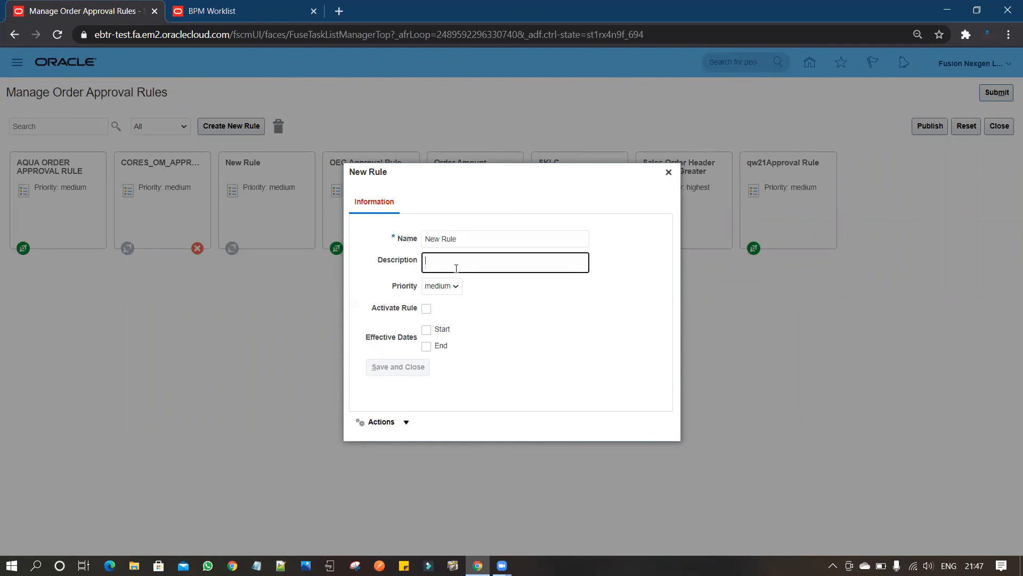
click(426, 309)
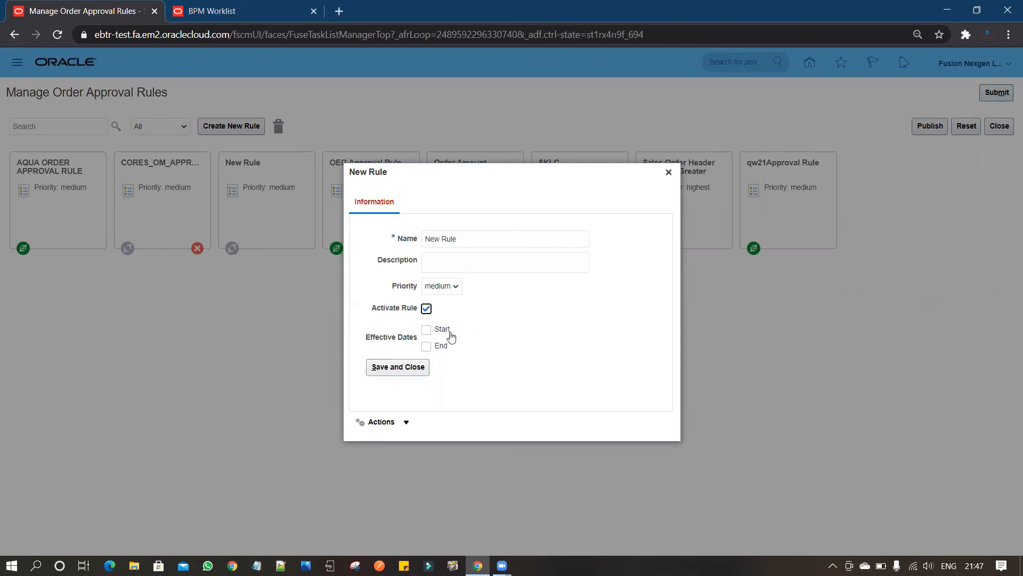
click(398, 368)
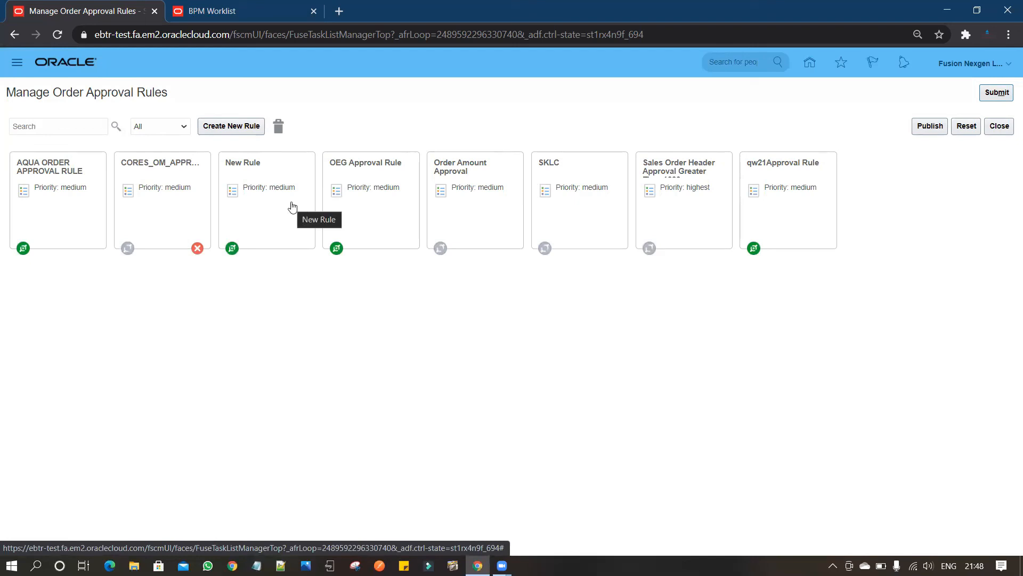
Publish all draft approval rule changes to the production system, running the publication twice.
click(930, 128)
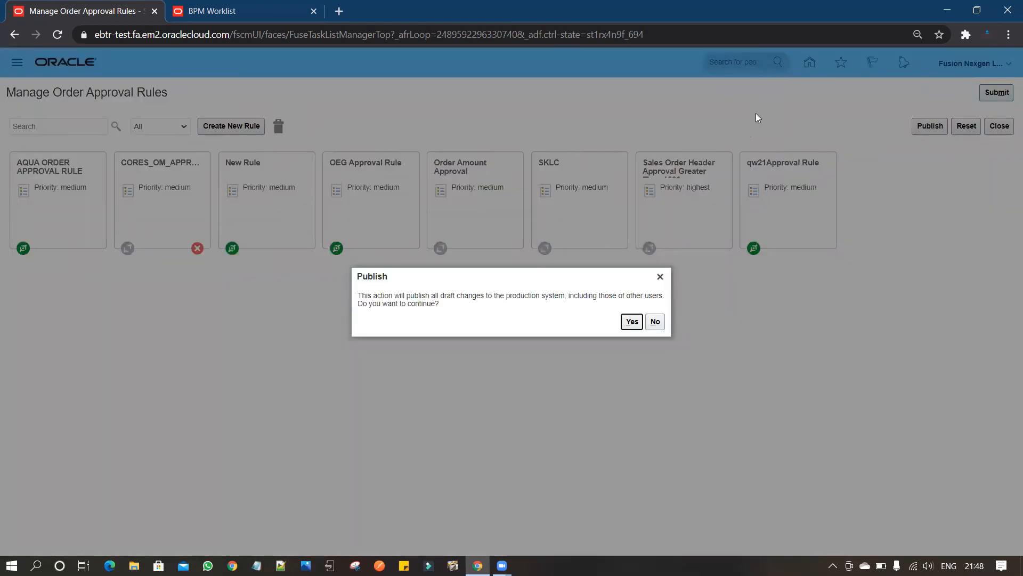
click(635, 322)
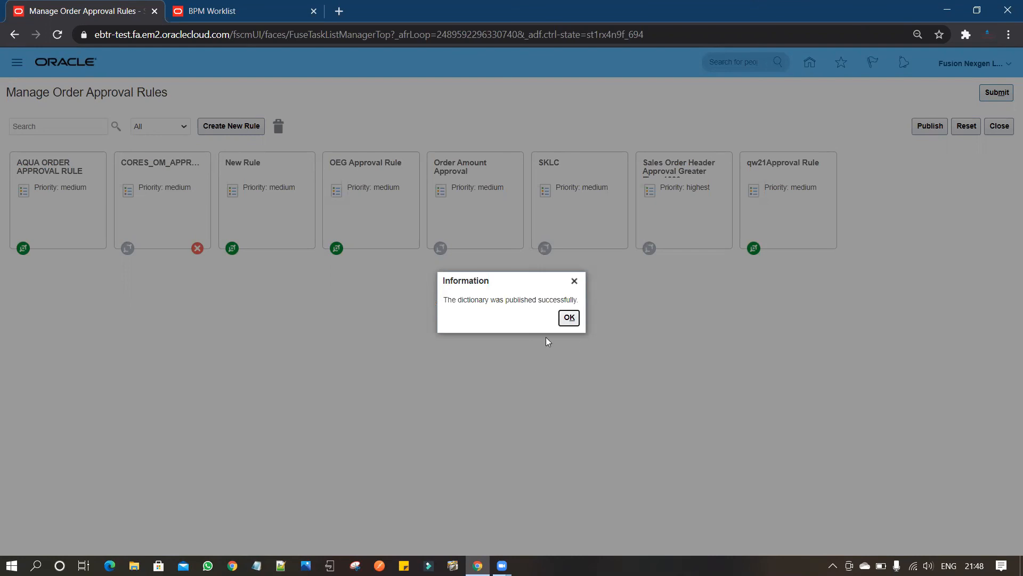
click(569, 318)
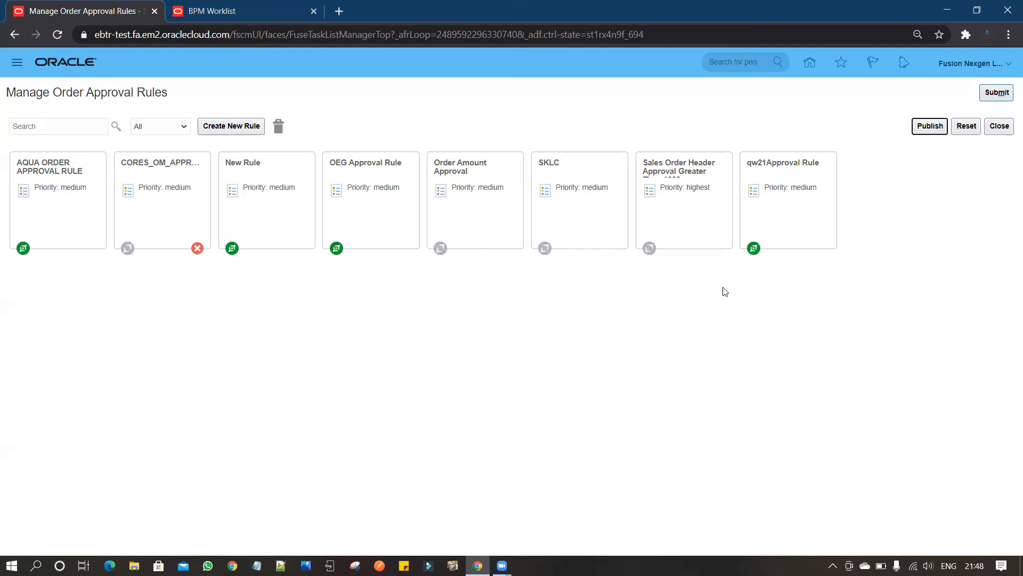
click(929, 129)
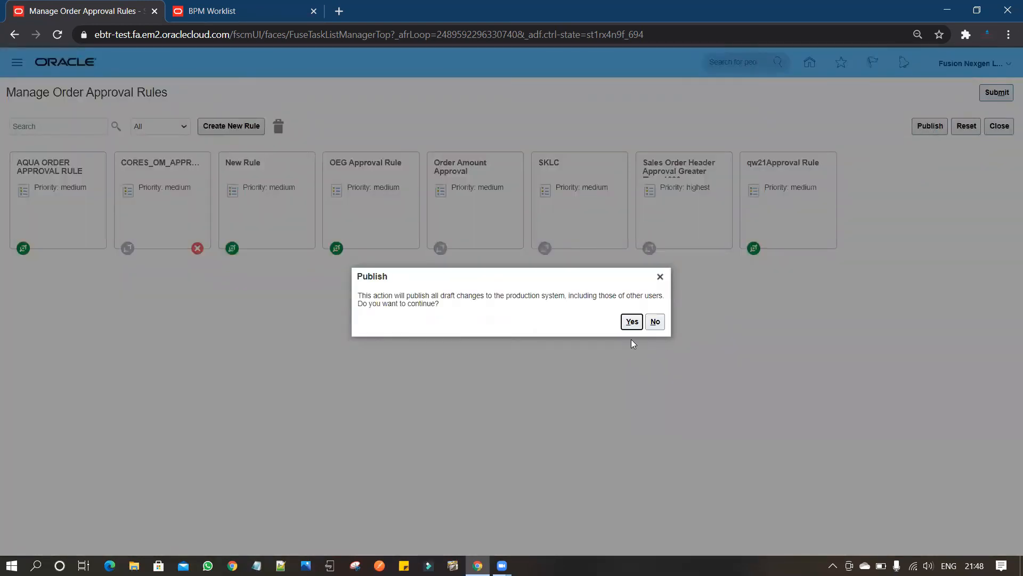
click(632, 322)
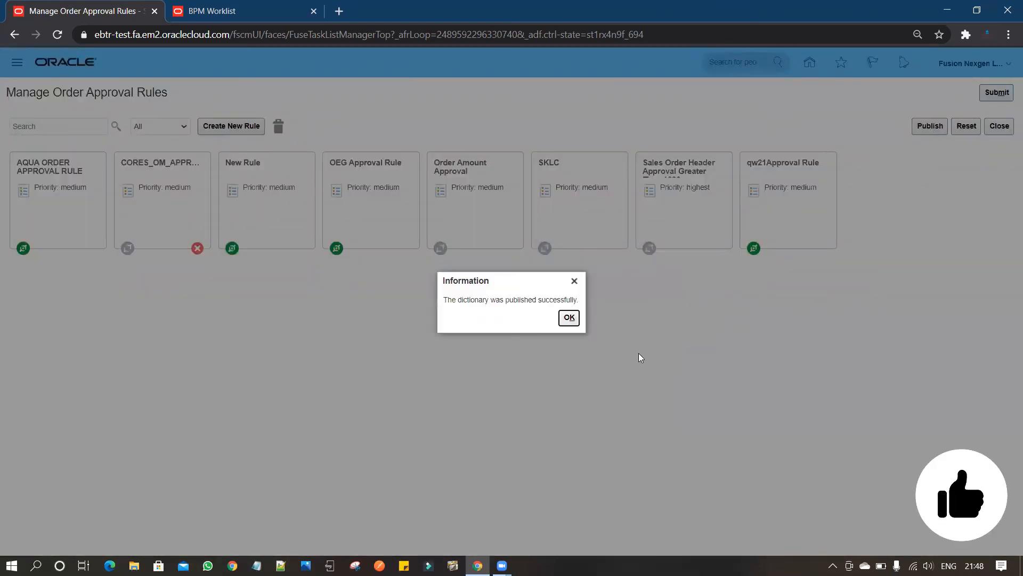
click(571, 319)
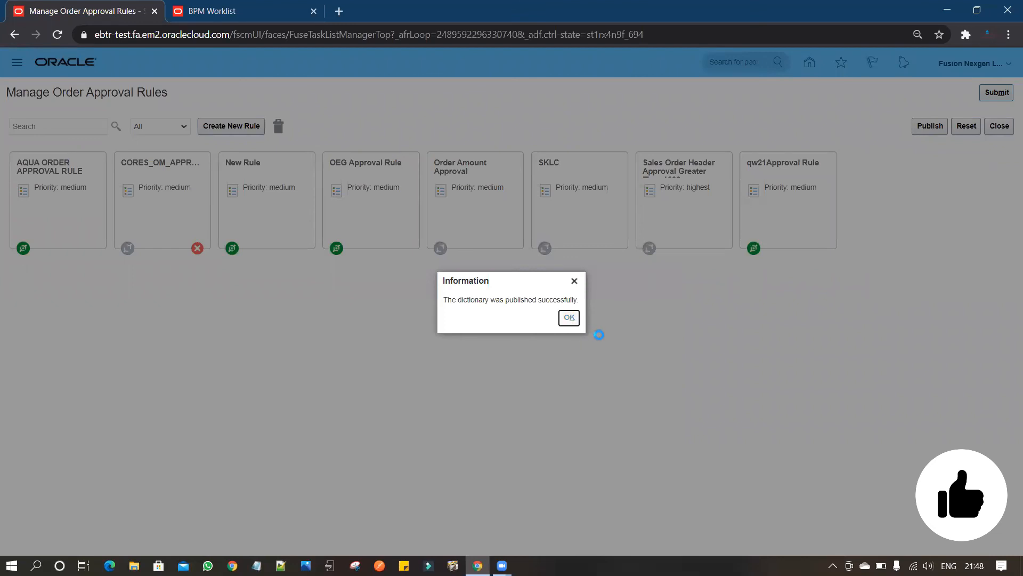